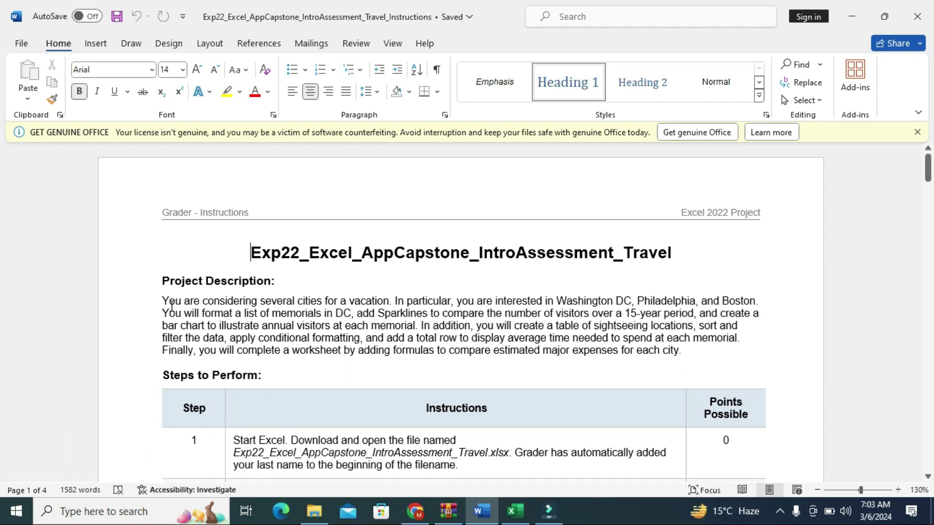
Step: Highlight the project description paragraph in yellow
{"action": "left_click_drag", "start_coordinate": [162, 299], "coordinate": [581, 361]}
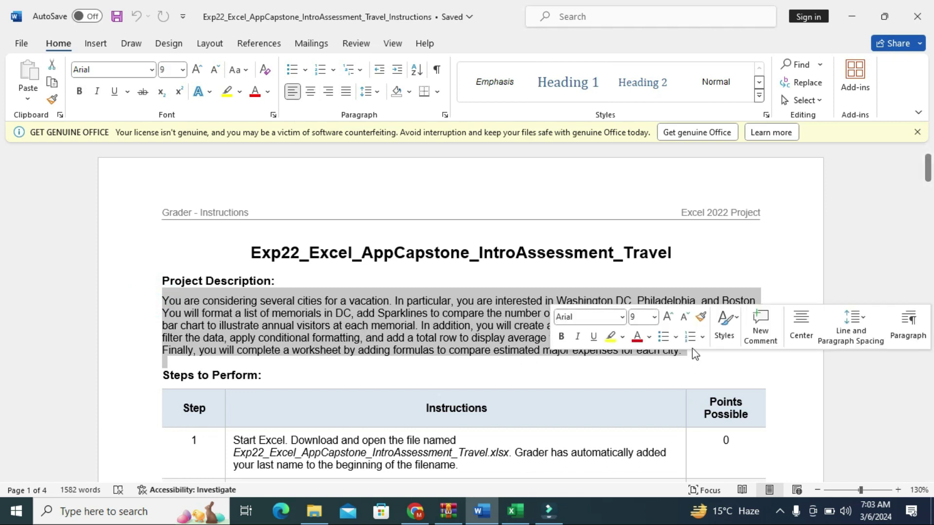
{"action": "left_click", "coordinate": [607, 339]}
{"action": "left_click", "coordinate": [488, 371]}
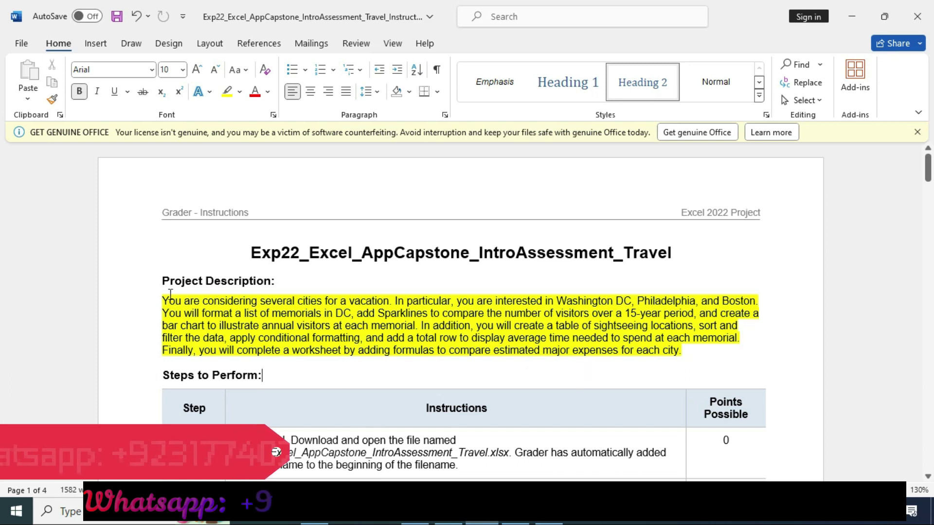
Step: Move the yellow highlight from the project description to the step 1 row and switch to the Excel workbook
{"action": "left_click_drag", "start_coordinate": [161, 297], "coordinate": [687, 354]}
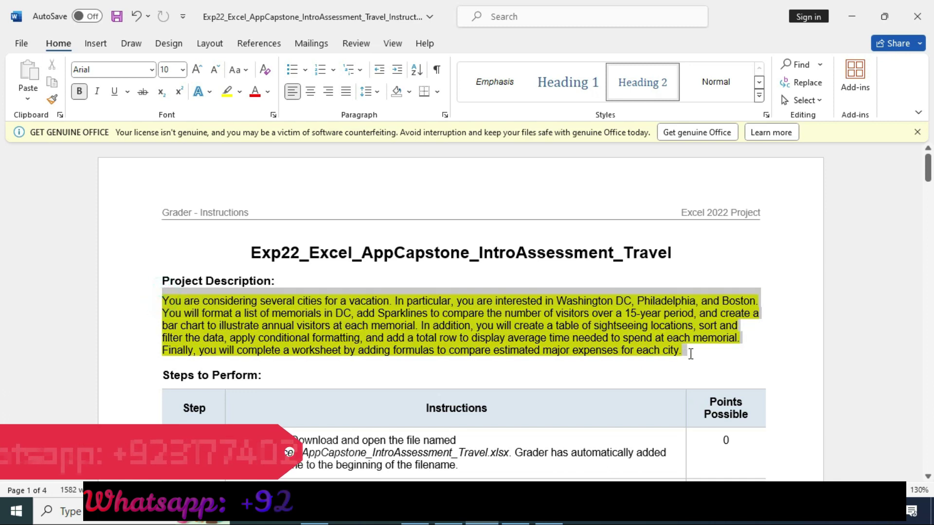
{"action": "left_click", "coordinate": [615, 331]}
{"action": "scroll", "coordinate": [605, 328], "scroll_direction": "down", "scroll_amount": 3}
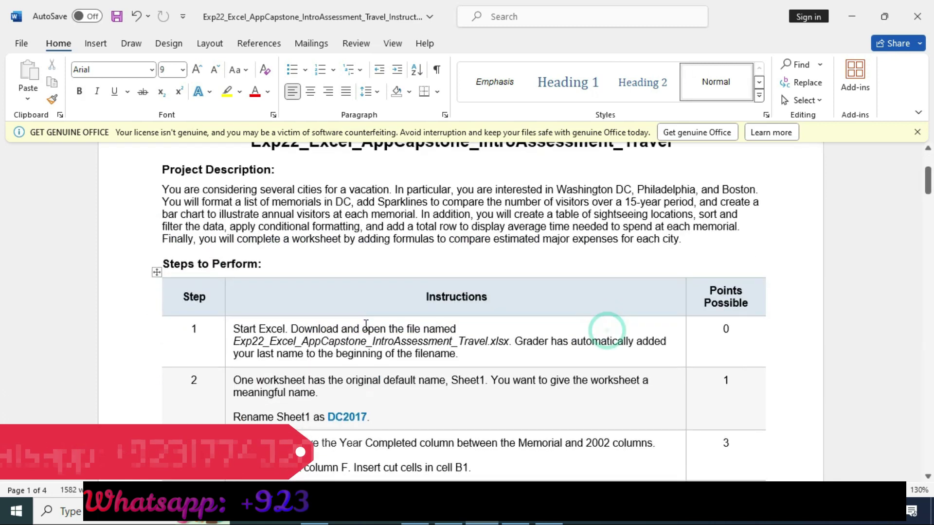
{"action": "left_click", "coordinate": [147, 289]}
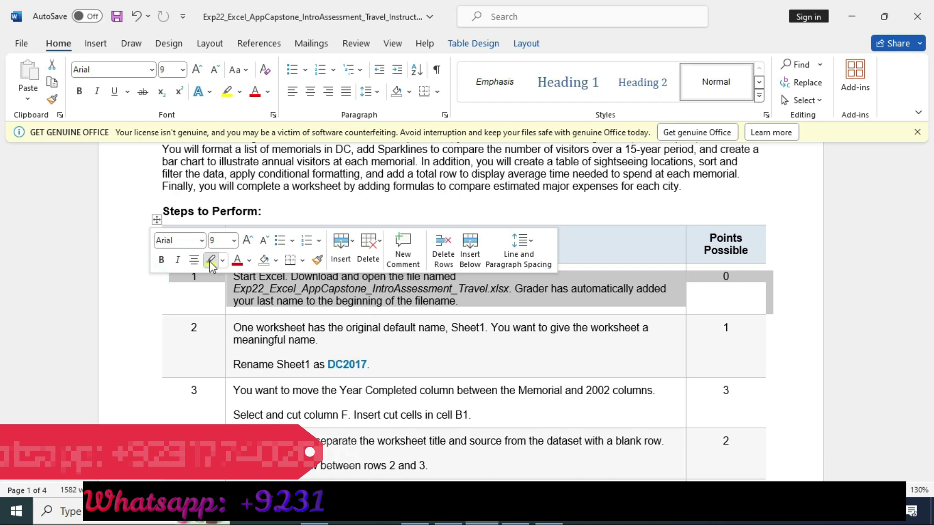
{"action": "left_click", "coordinate": [210, 260]}
{"action": "left_click", "coordinate": [493, 302]}
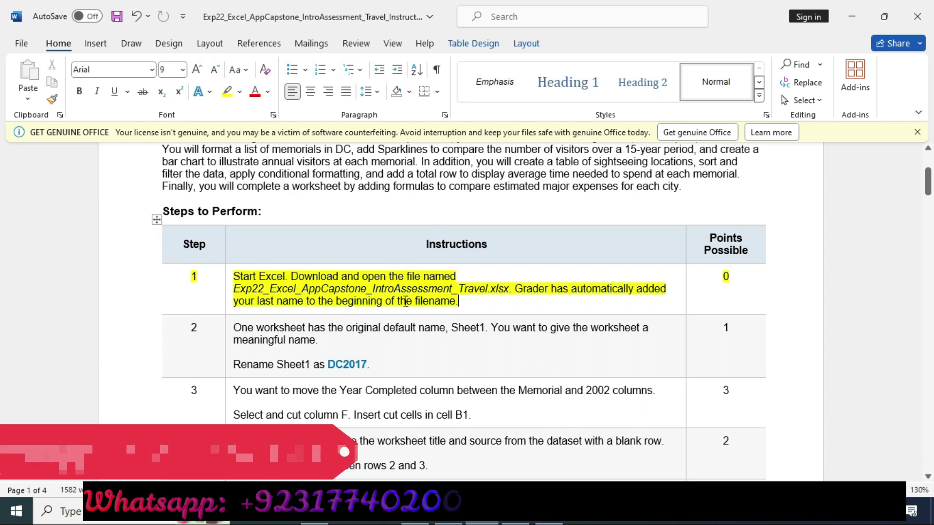
{"action": "key", "text": "alt+Tab"}
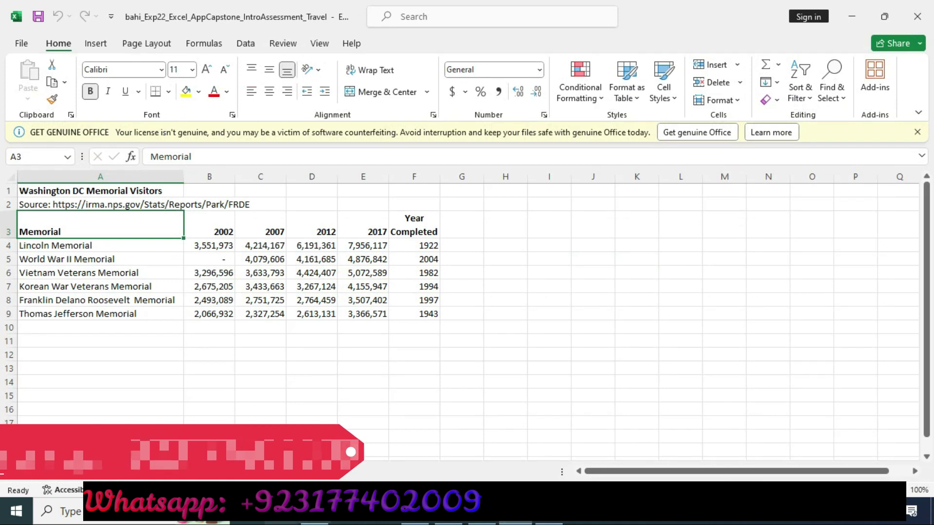
Step: Return to the Word instructions and move the yellow highlight from the step 1 row to the step 2 row
{"action": "left_click", "coordinate": [479, 515]}
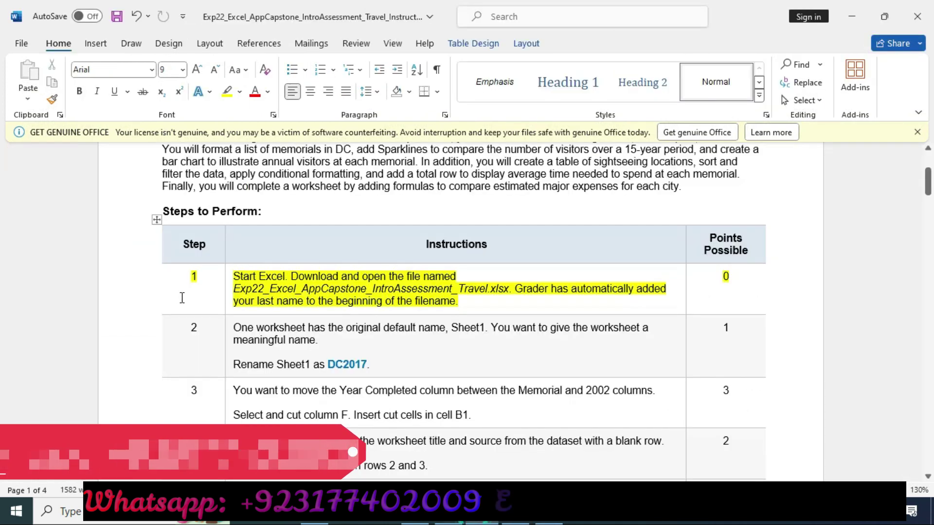
{"action": "left_click", "coordinate": [138, 284]}
{"action": "left_click", "coordinate": [205, 261]}
{"action": "left_click", "coordinate": [132, 346]}
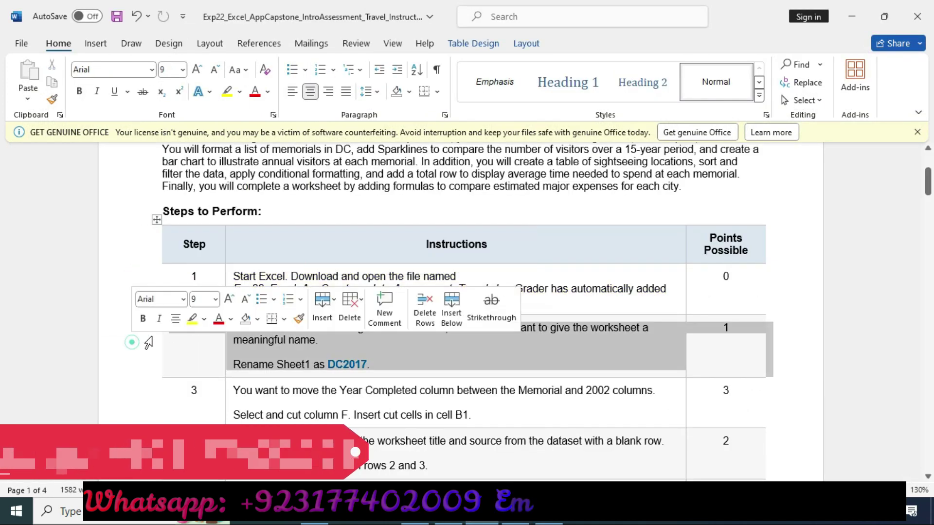
{"action": "left_click", "coordinate": [192, 319]}
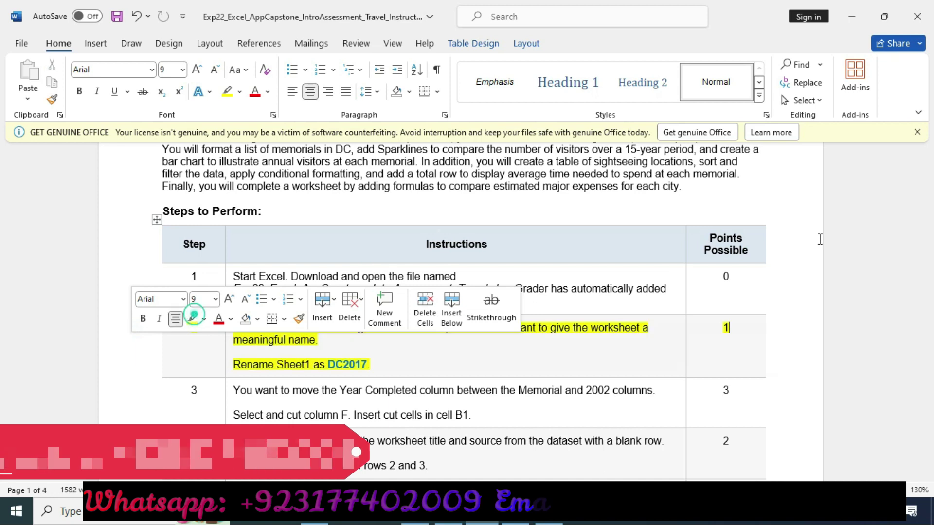
{"action": "left_click", "coordinate": [897, 298]}
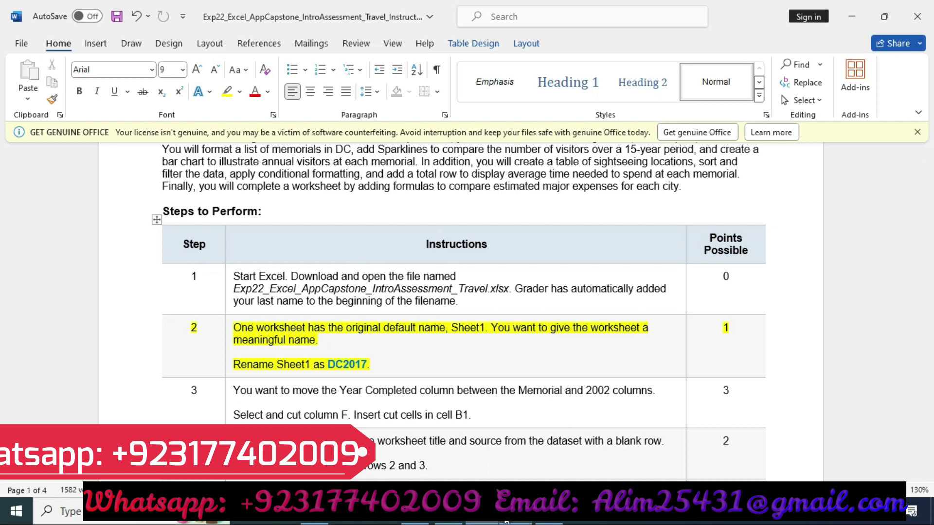
Step: Copy the name DC2017 from the step 2 instruction and rename Sheet1 in the Excel workbook with it
{"action": "left_click", "coordinate": [493, 522]}
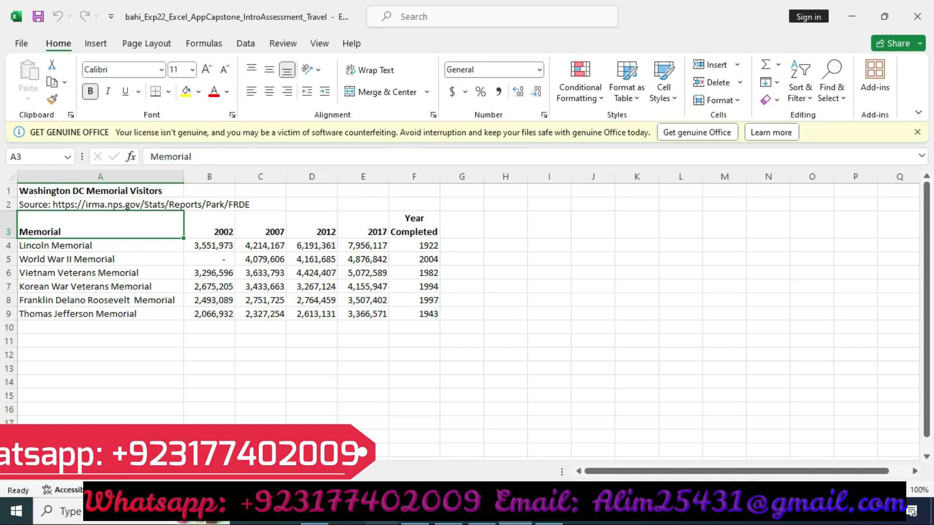
{"action": "left_click", "coordinate": [481, 522]}
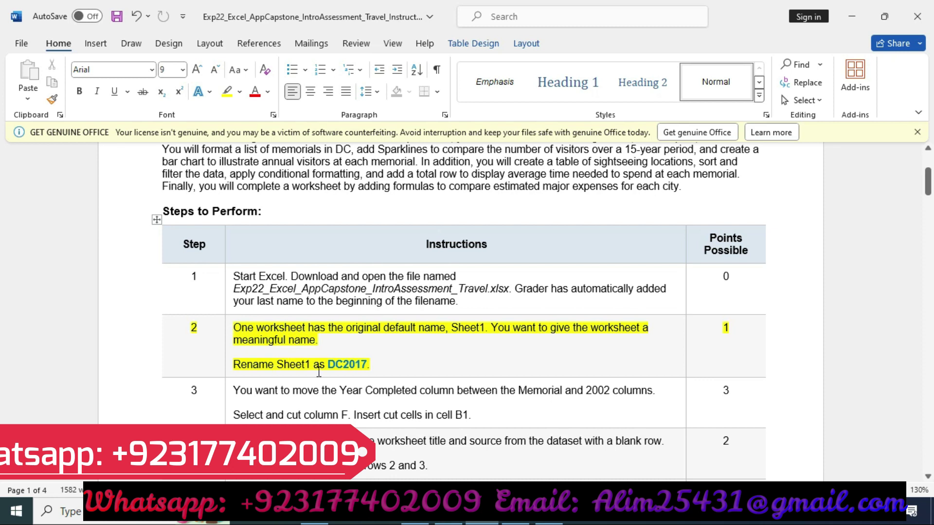
{"action": "left_click_drag", "start_coordinate": [332, 368], "coordinate": [367, 368]}
{"action": "key", "text": "ctrl+c"}
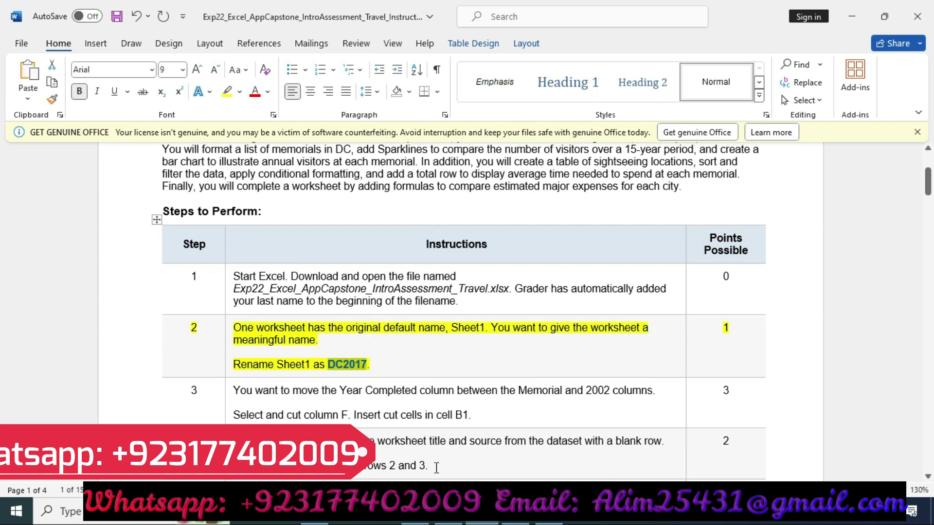
{"action": "left_click", "coordinate": [508, 522]}
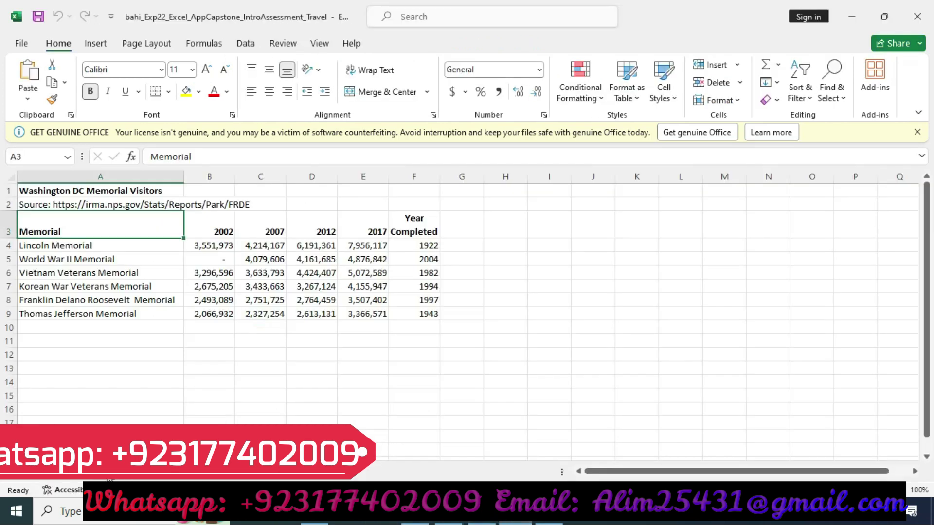
{"action": "right_click", "coordinate": [107, 472]}
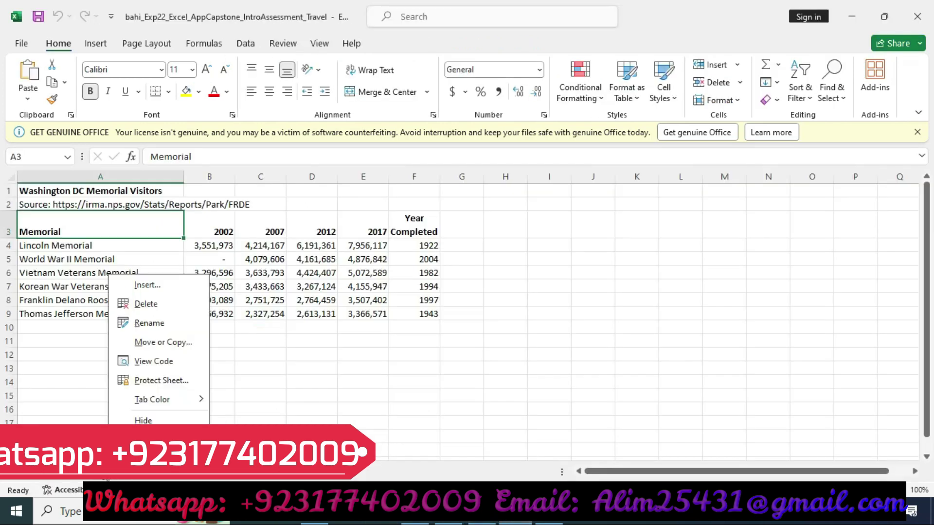
{"action": "left_click", "coordinate": [155, 324]}
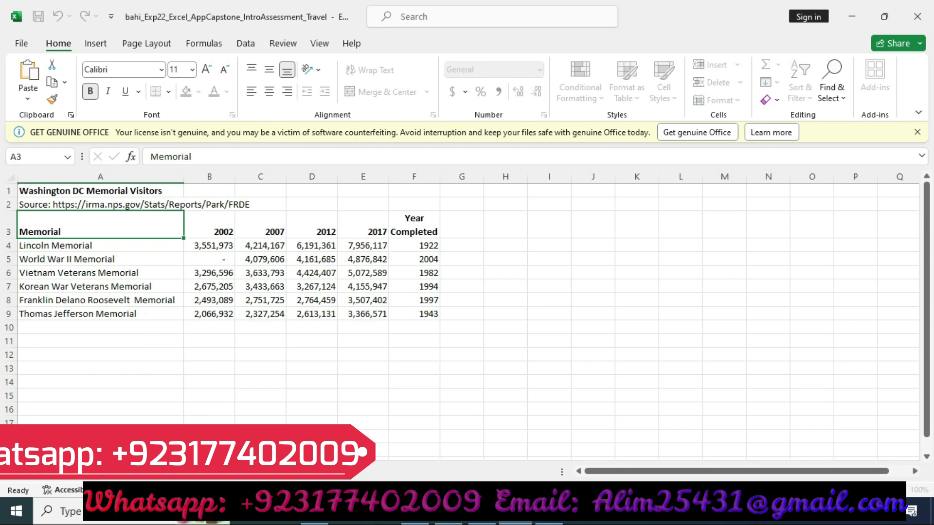
{"action": "left_click", "coordinate": [207, 384]}
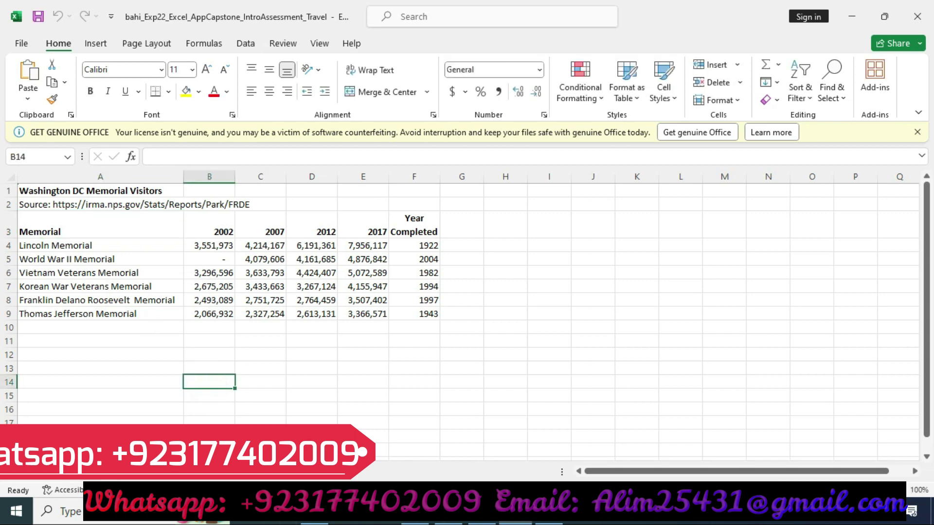
Step: Switch to the Word instructions and move the yellow highlight from the step 2 row to the step 3 row
{"action": "left_click", "coordinate": [481, 511]}
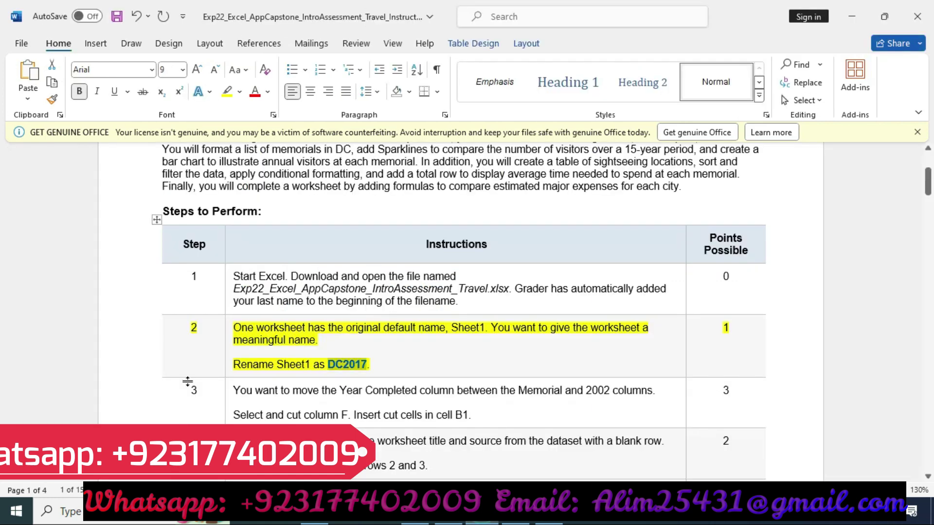
{"action": "left_click", "coordinate": [125, 336]}
{"action": "left_click", "coordinate": [185, 313]}
{"action": "scroll", "coordinate": [121, 338], "scroll_direction": "down", "scroll_amount": 3}
{"action": "left_click", "coordinate": [121, 338]}
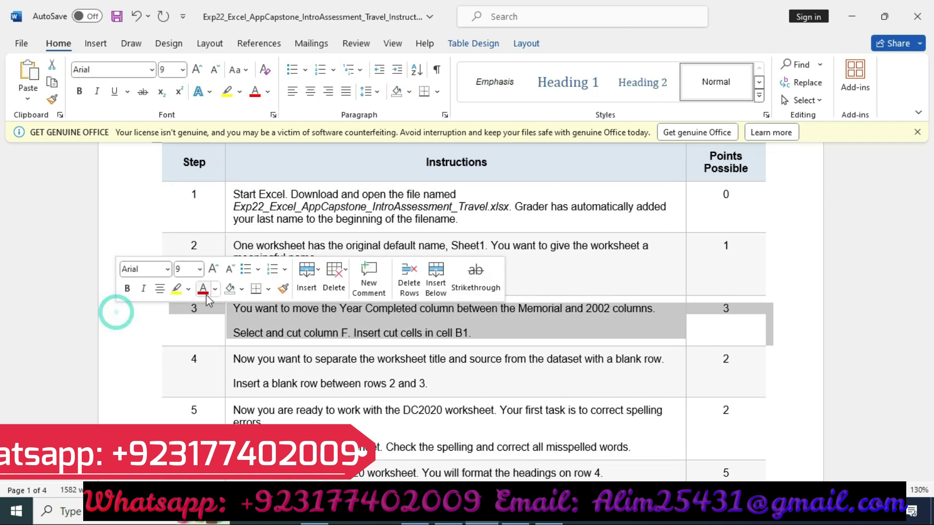
{"action": "left_click", "coordinate": [176, 288]}
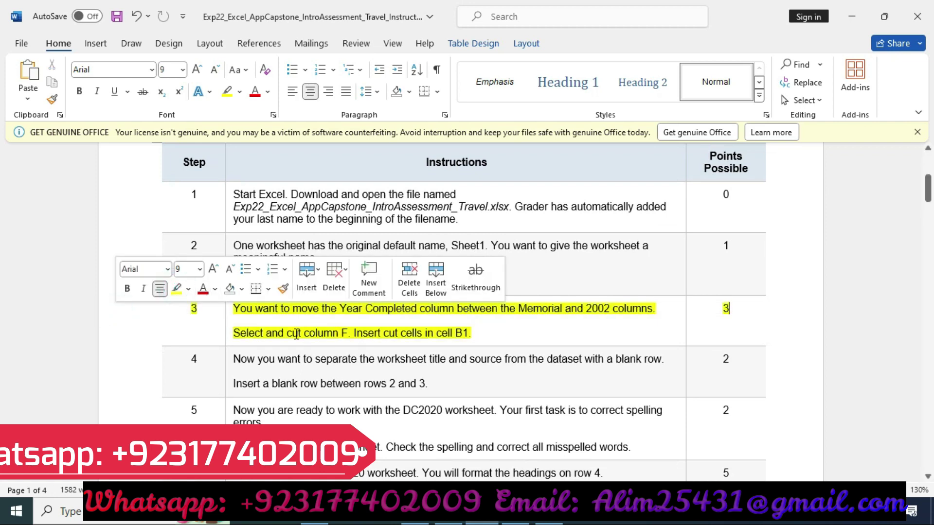
{"action": "left_click", "coordinate": [486, 320]}
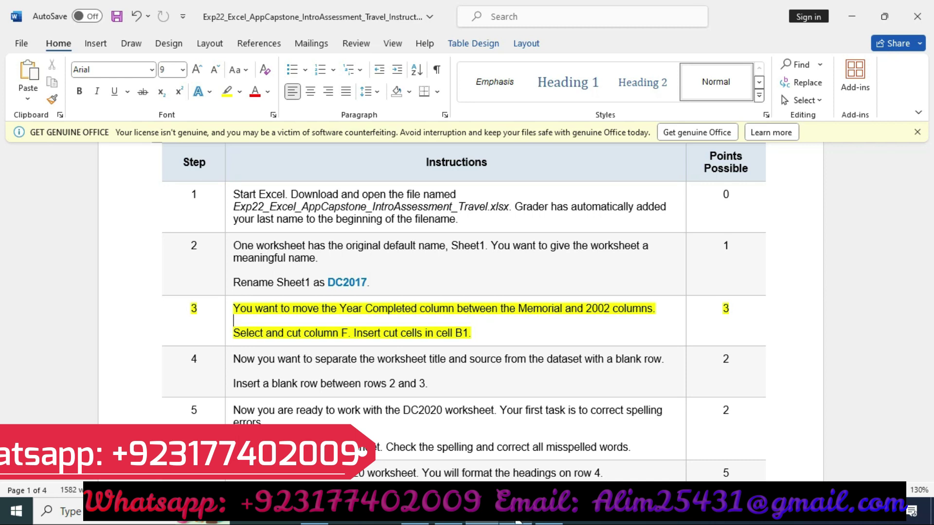
Step: Cut the Year Completed column F in the Excel worksheet and select column B as the destination
{"action": "mouse_move", "coordinate": [516, 521]}
{"action": "left_click", "coordinate": [525, 443]}
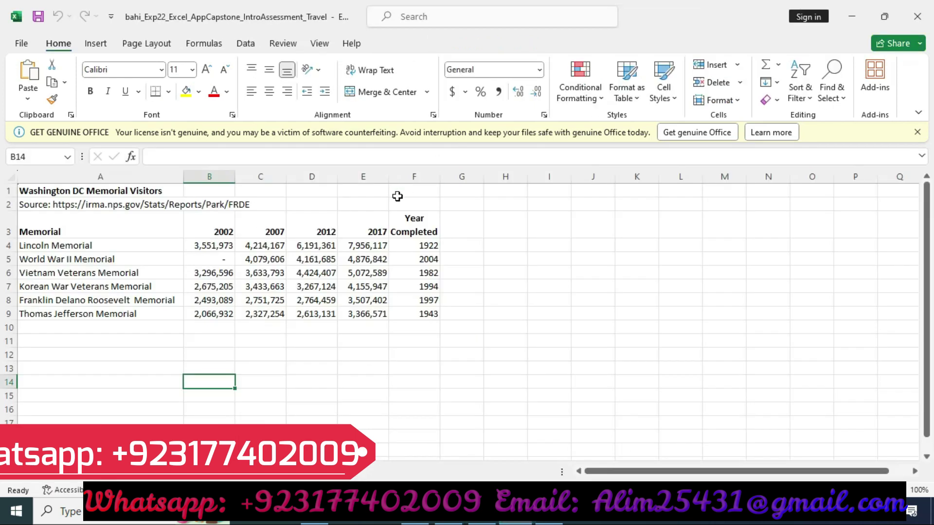
{"action": "left_click", "coordinate": [417, 176]}
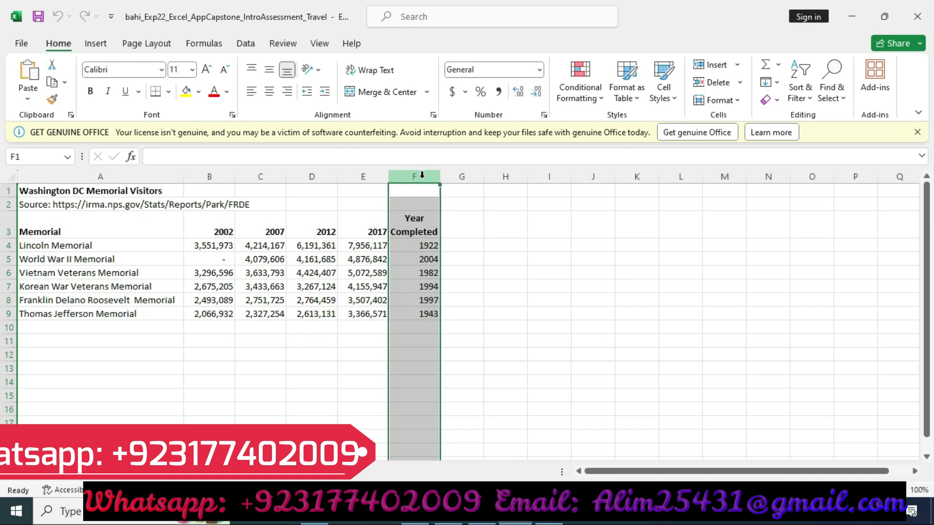
{"action": "key", "text": "ctrl+c"}
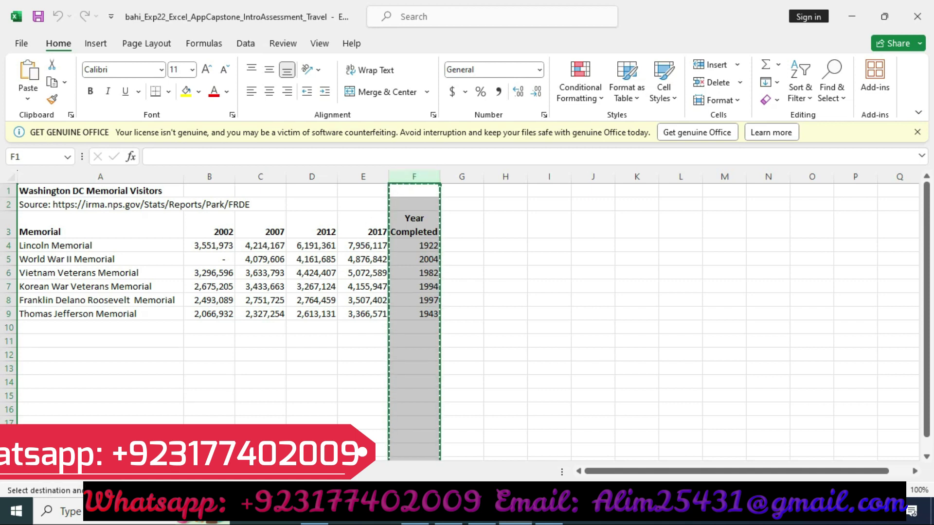
{"action": "left_click", "coordinate": [481, 517]}
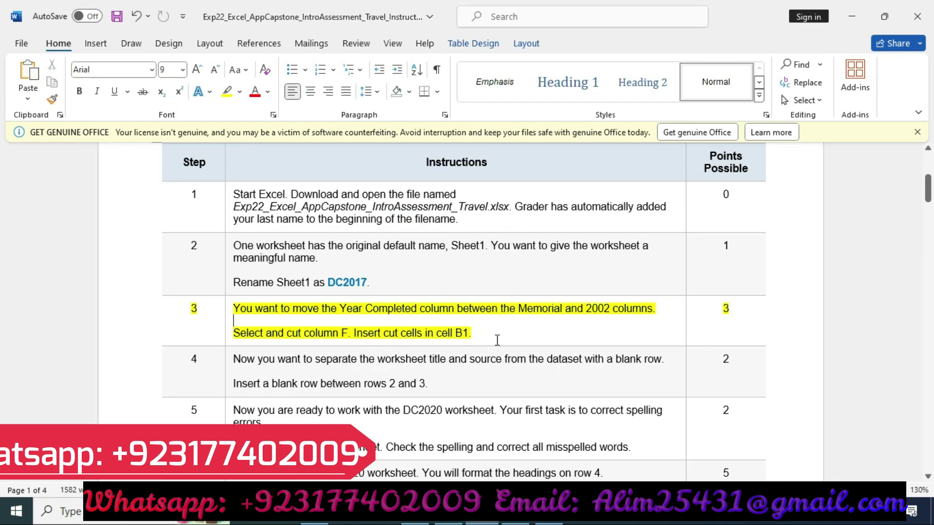
{"action": "key", "text": "alt+Tab"}
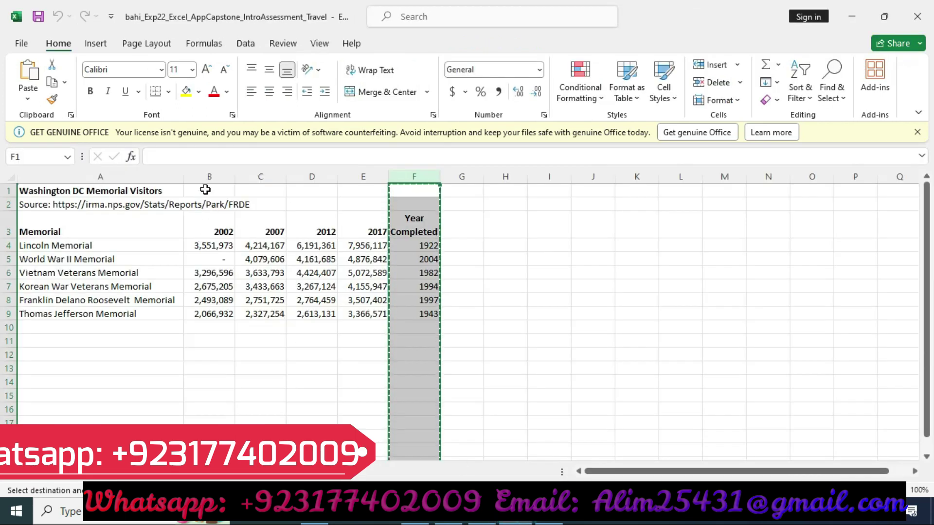
{"action": "left_click", "coordinate": [209, 177]}
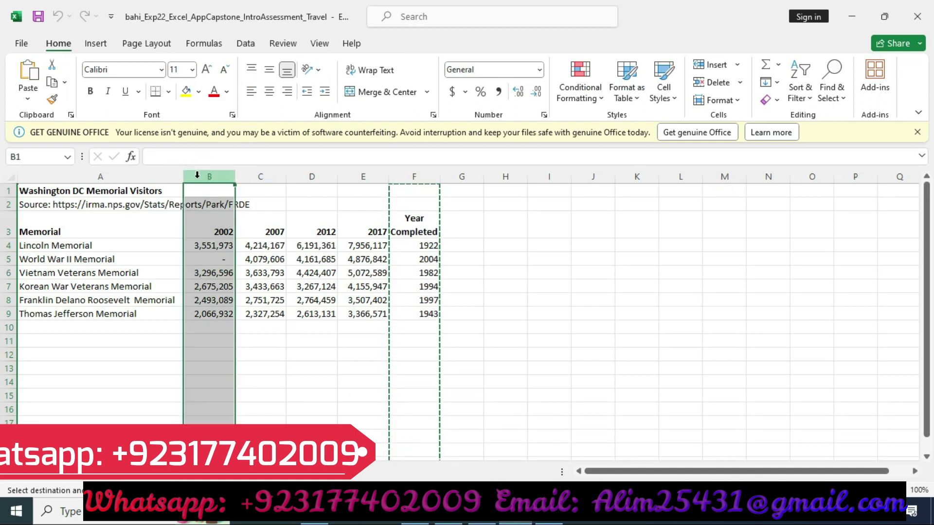
Step: Try pasting the cut Year Completed column over column B and undo each paste
{"action": "right_click", "coordinate": [197, 176]}
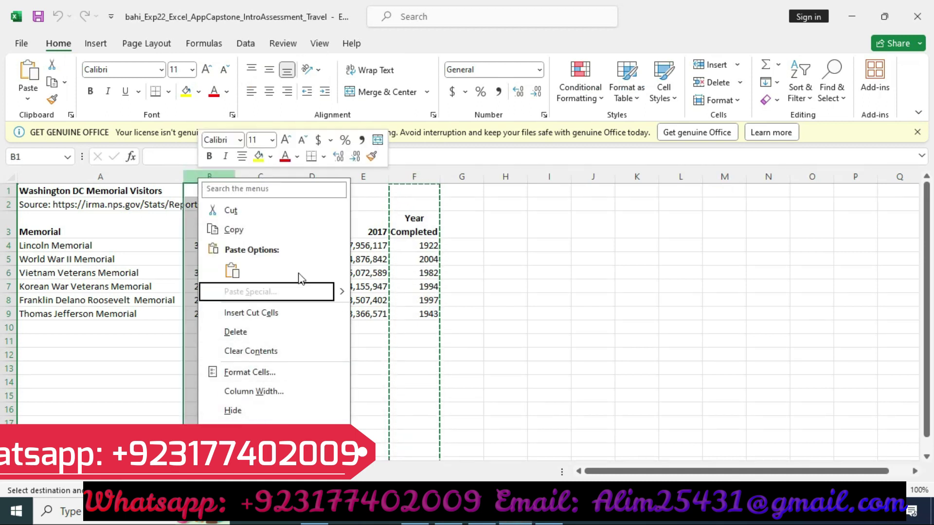
{"action": "left_click", "coordinate": [512, 155]}
{"action": "key", "text": "ctrl+v"}
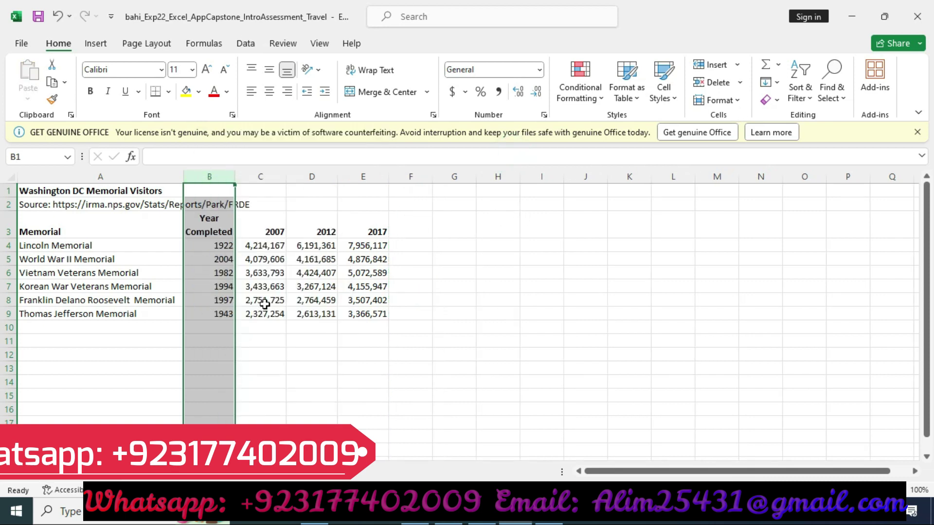
{"action": "key", "text": "ctrl+z"}
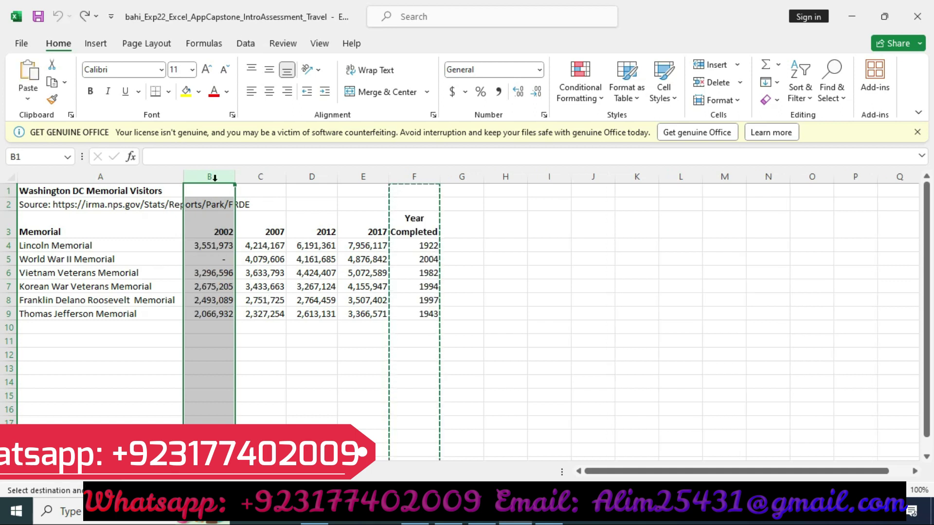
{"action": "key", "text": "ctrl+v"}
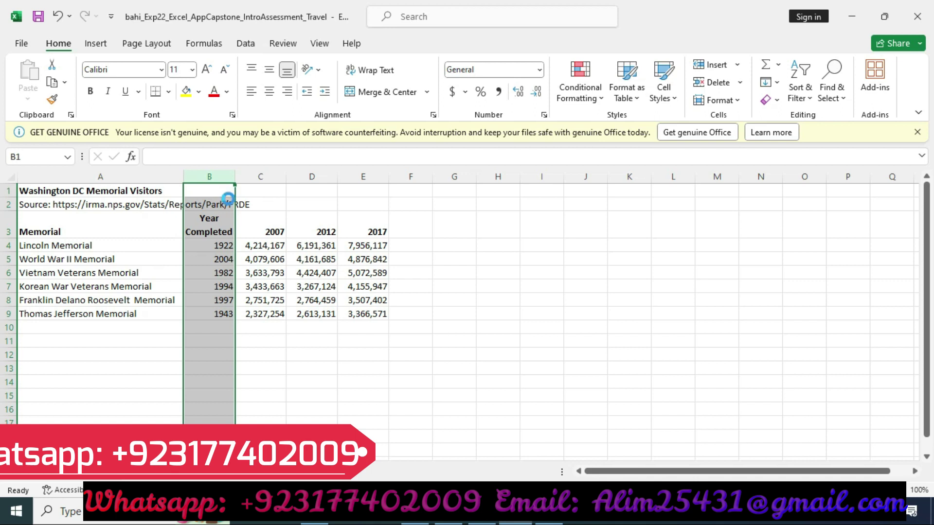
{"action": "key", "text": "ctrl+z"}
Step: Insert the cut Year Completed column at column B, before the 2002 column, and return to the Word instructions
{"action": "right_click", "coordinate": [212, 187]}
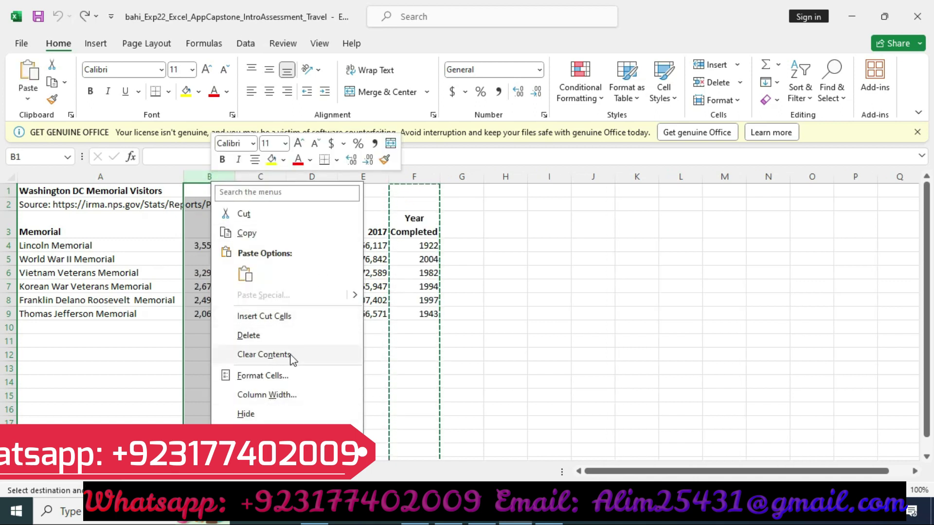
{"action": "left_click", "coordinate": [264, 316]}
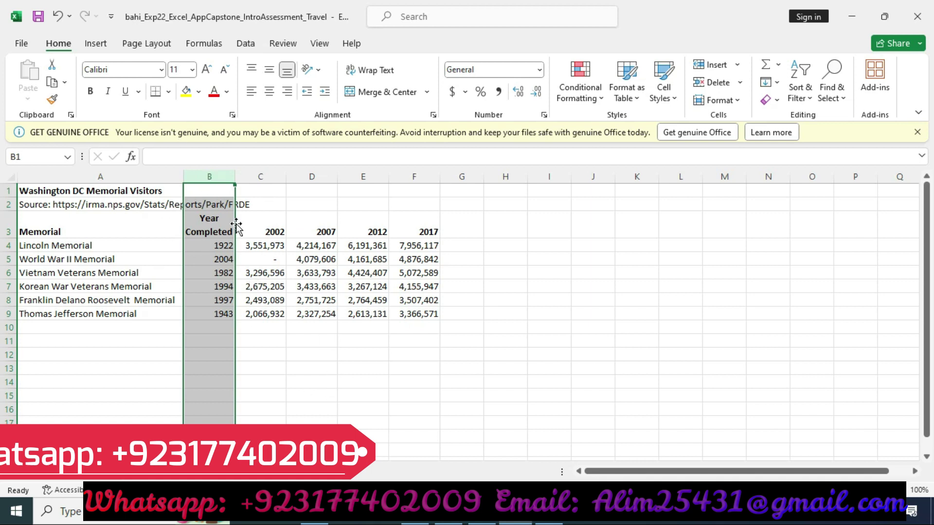
{"action": "left_click", "coordinate": [485, 520]}
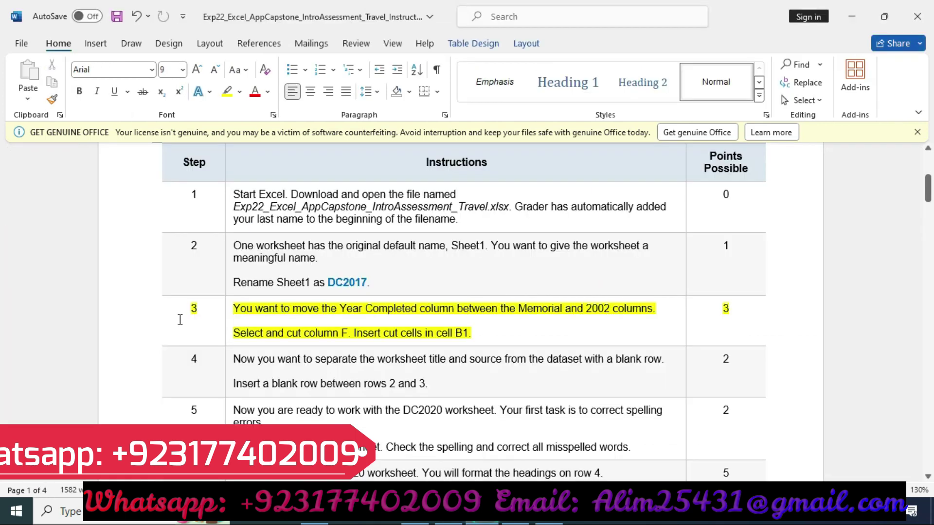
Step: Move the yellow highlight in the instructions table from the step 3 row to the step 4 row
{"action": "left_click", "coordinate": [138, 322]}
{"action": "left_click", "coordinate": [191, 298]}
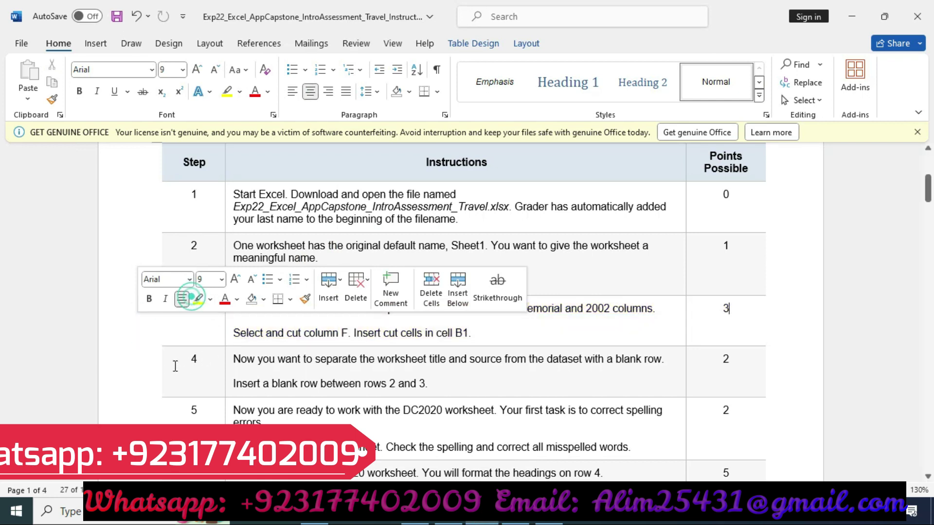
{"action": "left_click", "coordinate": [156, 371]}
{"action": "left_click", "coordinate": [216, 346]}
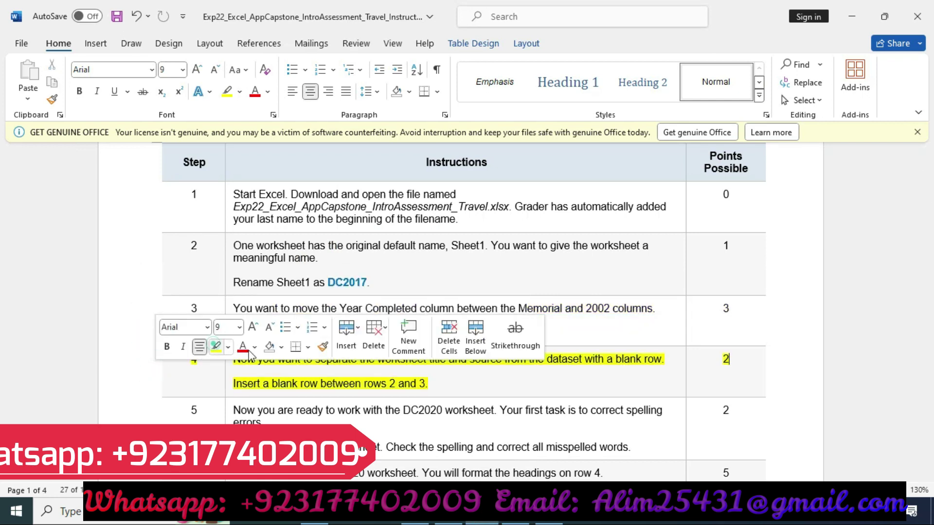
{"action": "scroll", "coordinate": [382, 305], "scroll_direction": "down", "scroll_amount": 3}
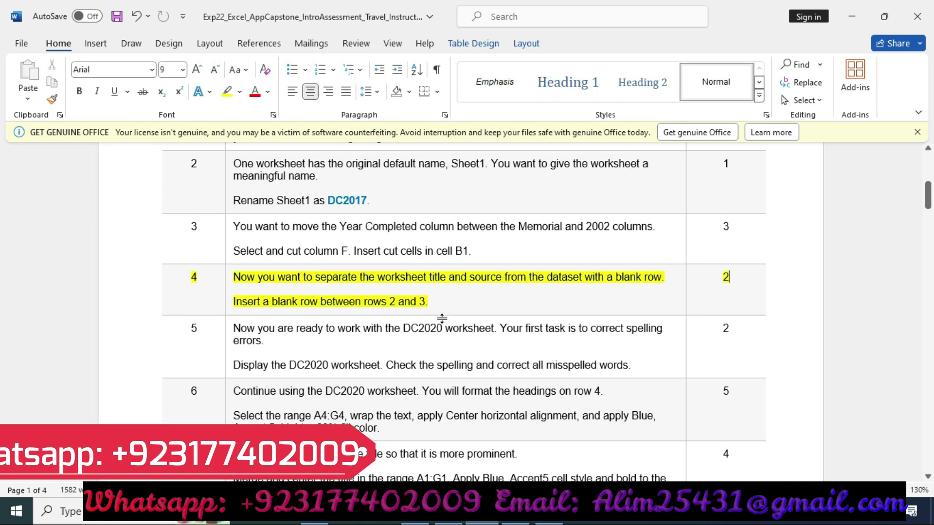
Step: Switch to the Excel workbook and insert a blank row between the source line in row 2 and the headings in row 3
{"action": "left_click", "coordinate": [515, 511]}
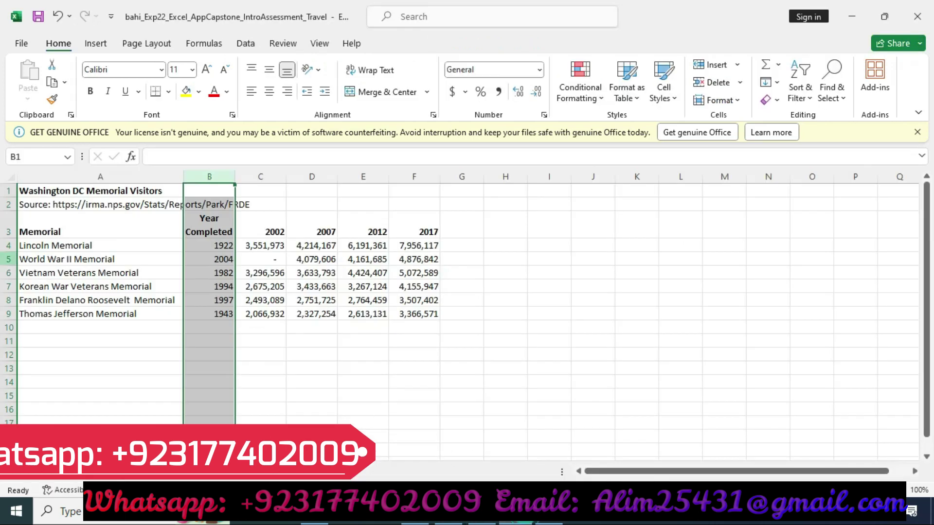
{"action": "left_click", "coordinate": [9, 204]}
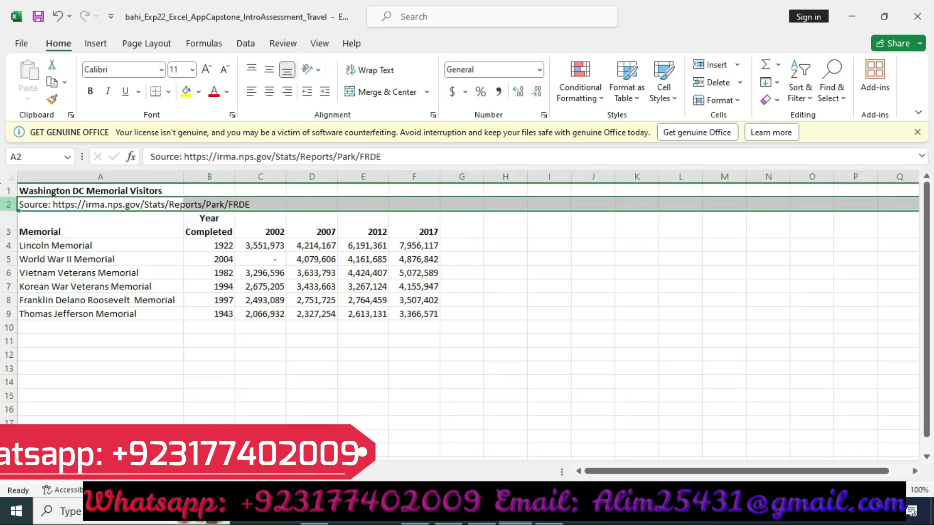
{"action": "left_click", "coordinate": [9, 223]}
{"action": "left_click", "coordinate": [9, 204]}
{"action": "left_click", "coordinate": [9, 226]}
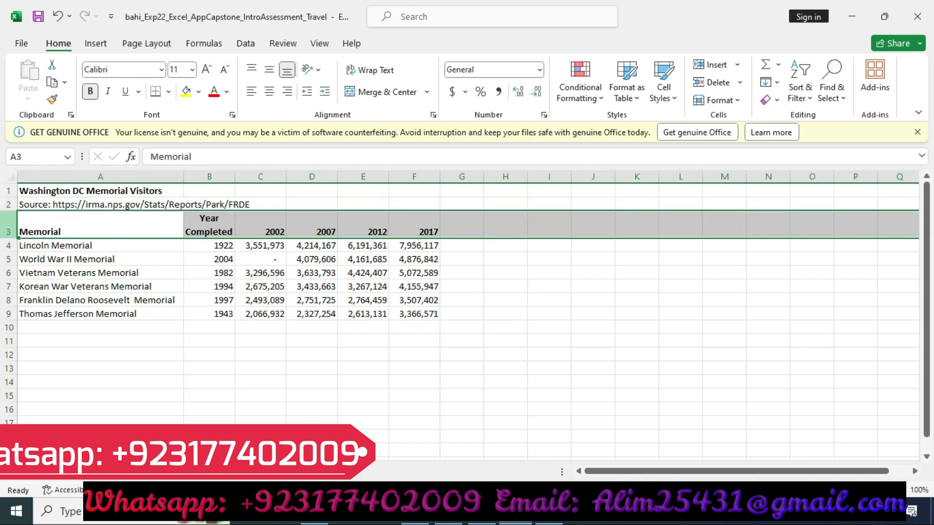
{"action": "right_click", "coordinate": [9, 225]}
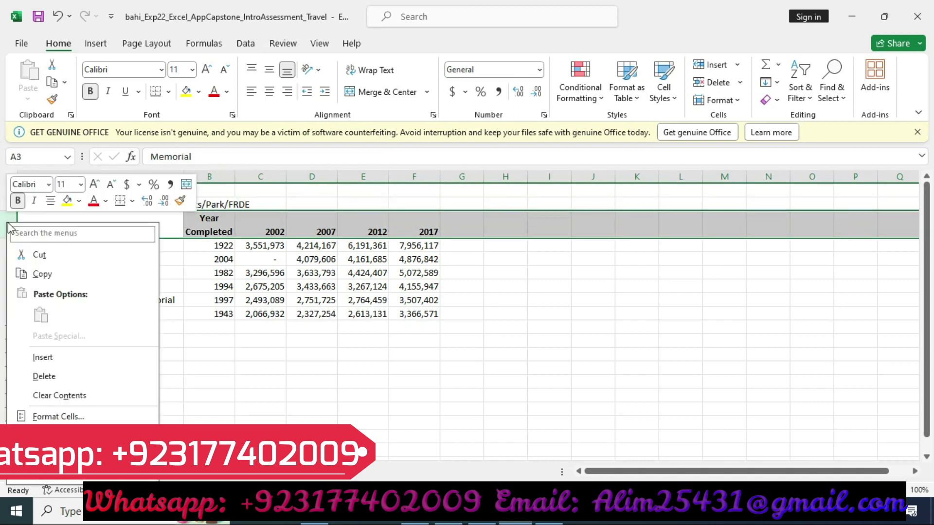
{"action": "left_click", "coordinate": [41, 358]}
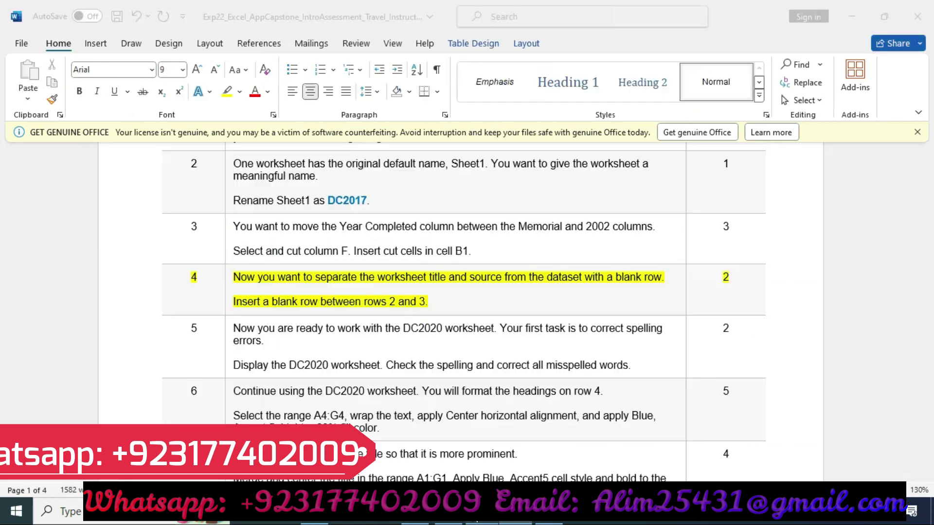
Step: Return to the Word instructions and move the yellow highlight from the step 4 row to the step 5 row
{"action": "key", "text": "alt+Tab"}
{"action": "left_click", "coordinate": [132, 292]}
{"action": "left_click", "coordinate": [198, 261]}
{"action": "left_click", "coordinate": [125, 350]}
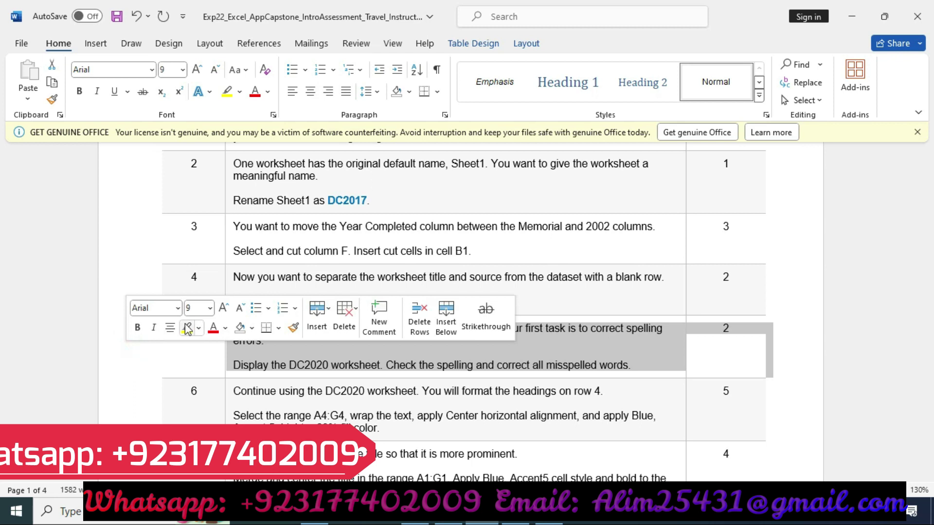
{"action": "left_click", "coordinate": [186, 328]}
{"action": "scroll", "coordinate": [377, 291], "scroll_direction": "down", "scroll_amount": 2}
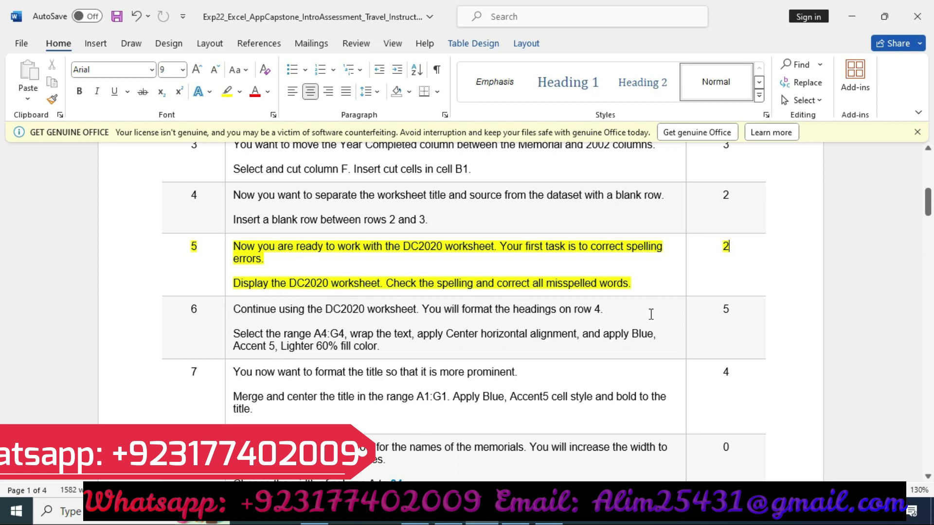
Step: Spell-check the DC2020 worksheet in Excel, continuing from the sheet's beginning and correcting the title words to Memorial and Visitors
{"action": "key", "text": "alt+Tab"}
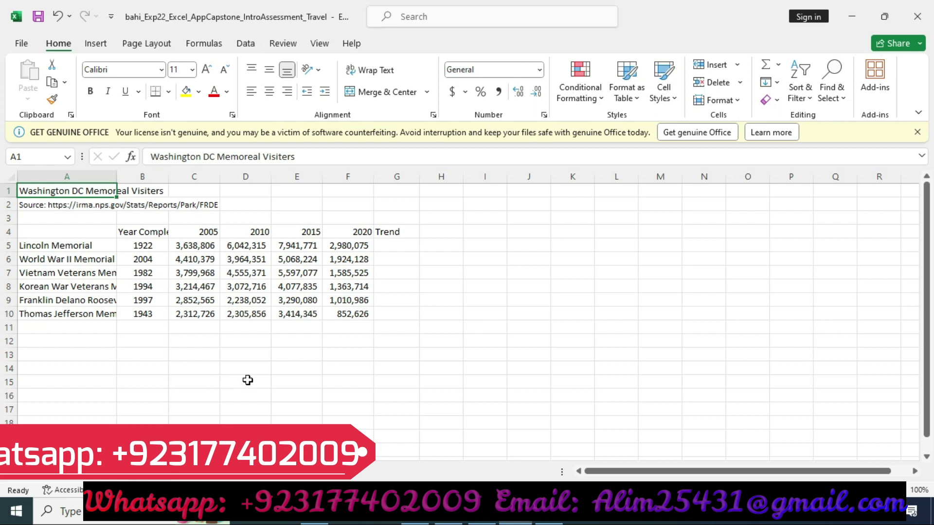
{"action": "left_click", "coordinate": [233, 286]}
{"action": "key", "text": "F7"}
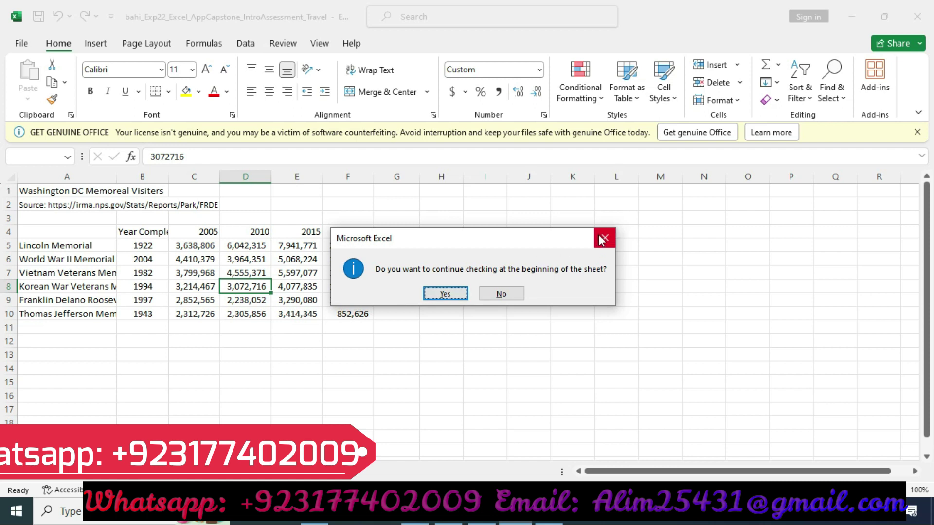
{"action": "left_click", "coordinate": [446, 294]}
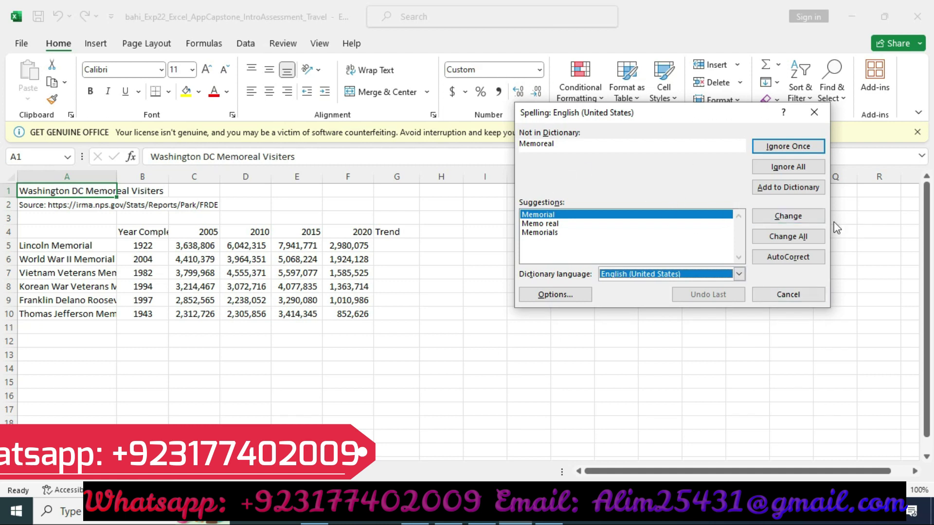
{"action": "left_click", "coordinate": [796, 220]}
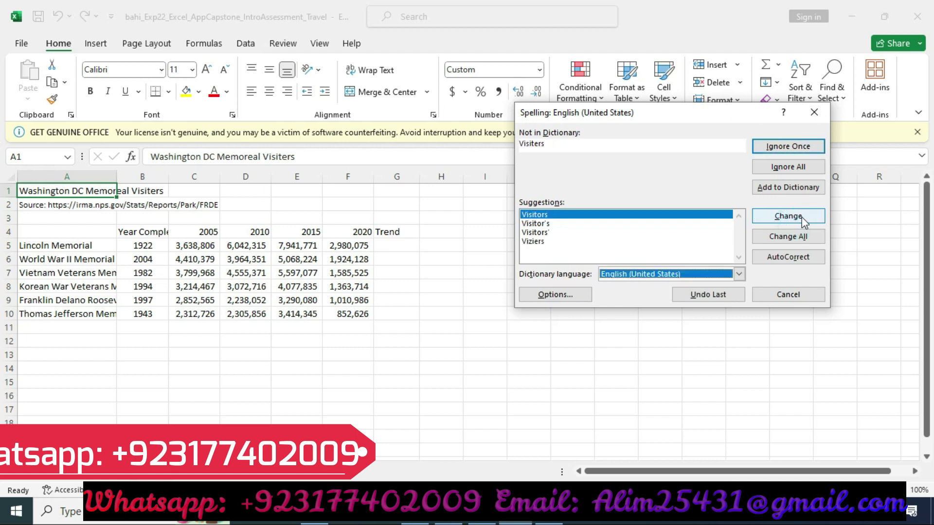
{"action": "left_click", "coordinate": [801, 220]}
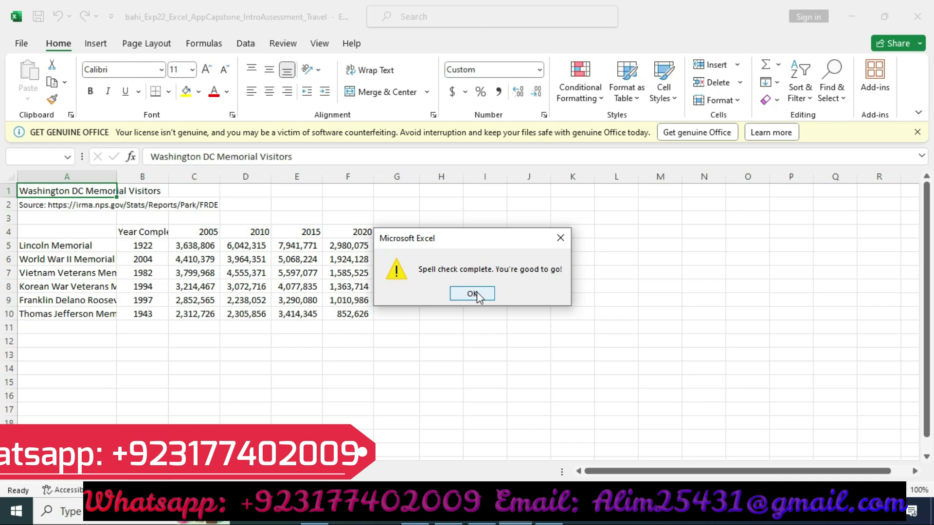
{"action": "left_click", "coordinate": [471, 294]}
Step: Switch to the Word instructions and shift the yellow highlight from the step 5 row to the step 6 row
{"action": "key", "text": "alt+Tab"}
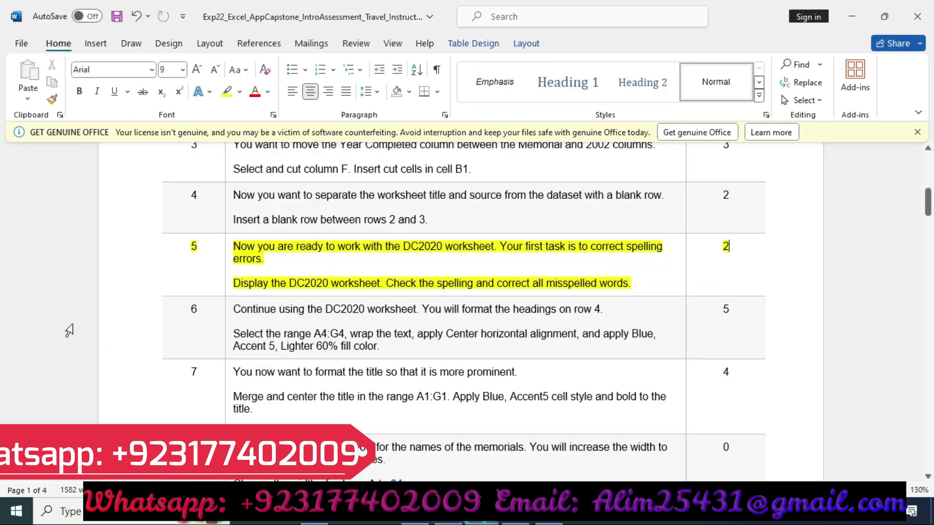
{"action": "left_click", "coordinate": [131, 267]}
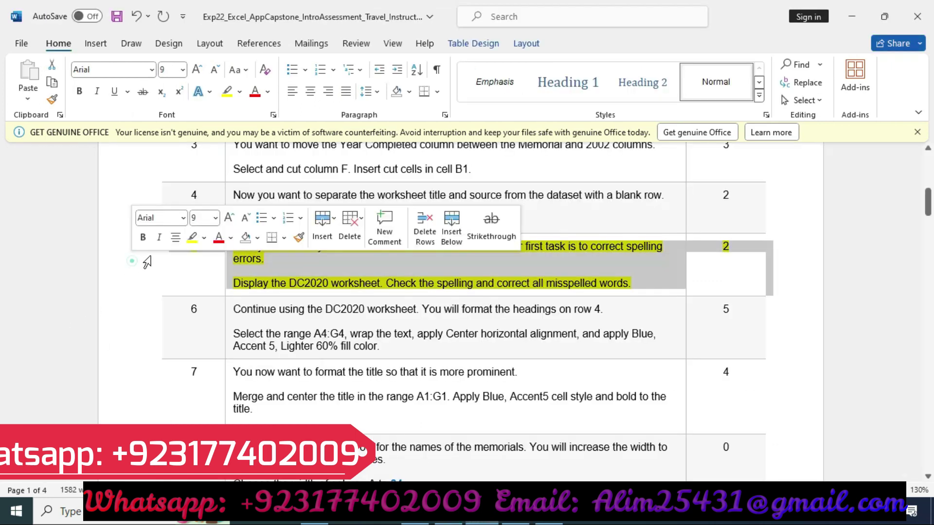
{"action": "left_click", "coordinate": [193, 237]}
{"action": "left_click", "coordinate": [149, 320]}
{"action": "left_click", "coordinate": [206, 298]}
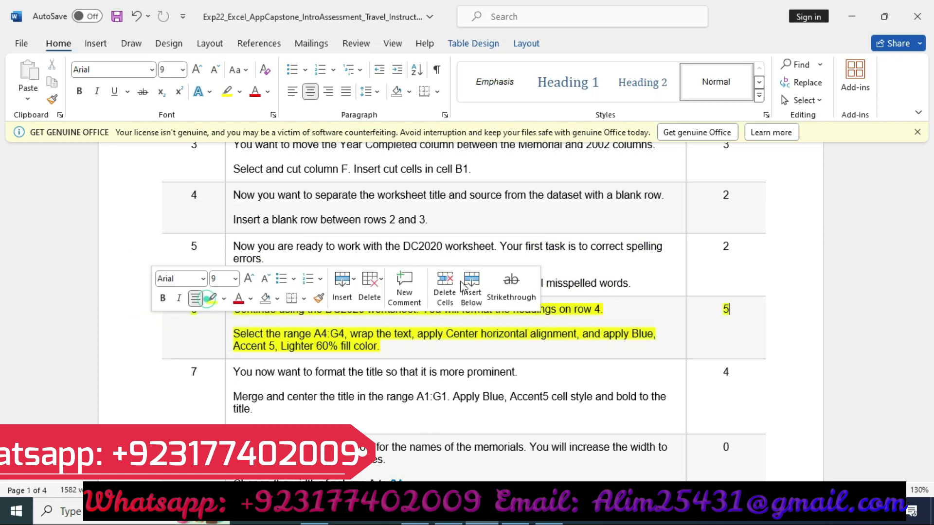
{"action": "scroll", "coordinate": [350, 281], "scroll_direction": "down", "scroll_amount": 1}
{"action": "scroll", "coordinate": [350, 280], "scroll_direction": "down", "scroll_amount": 1}
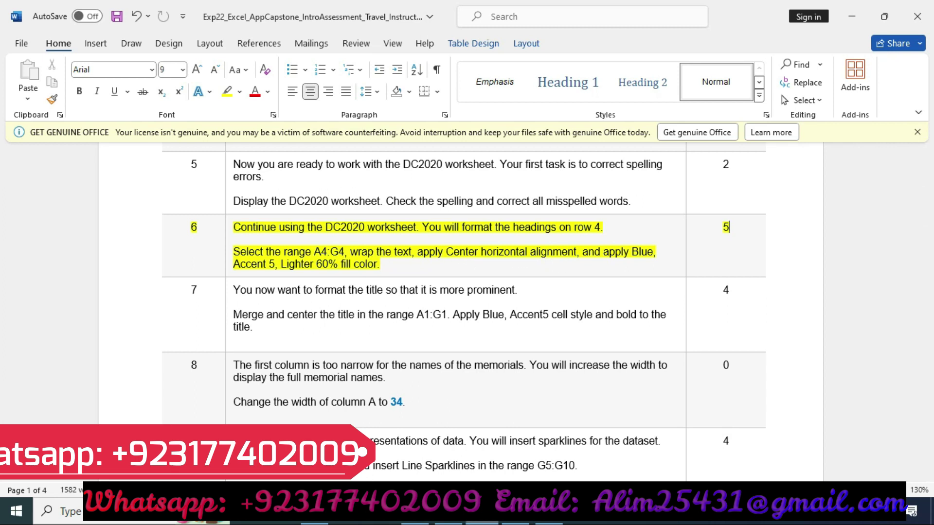
Step: Back in Excel, wrap the text and center the headings horizontally in the range A4:G4
{"action": "left_click", "coordinate": [516, 512]}
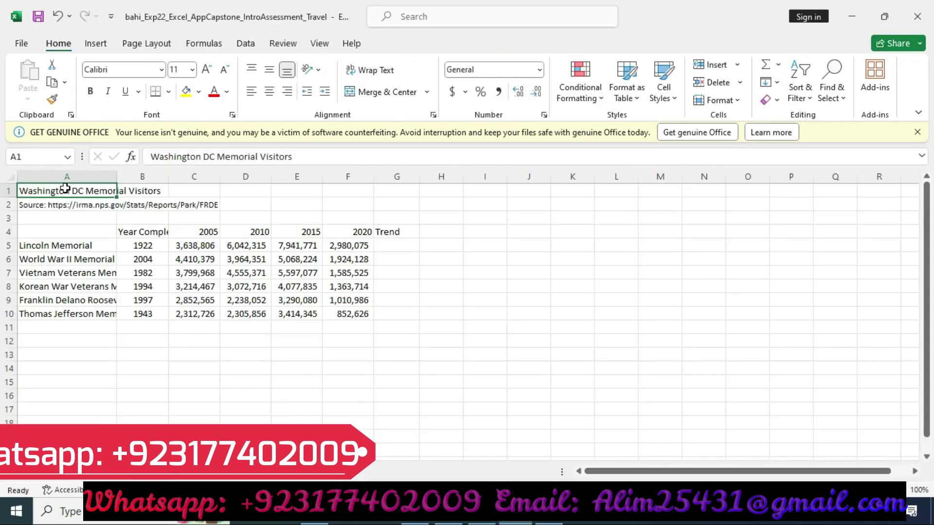
{"action": "left_click_drag", "start_coordinate": [65, 189], "coordinate": [313, 191]}
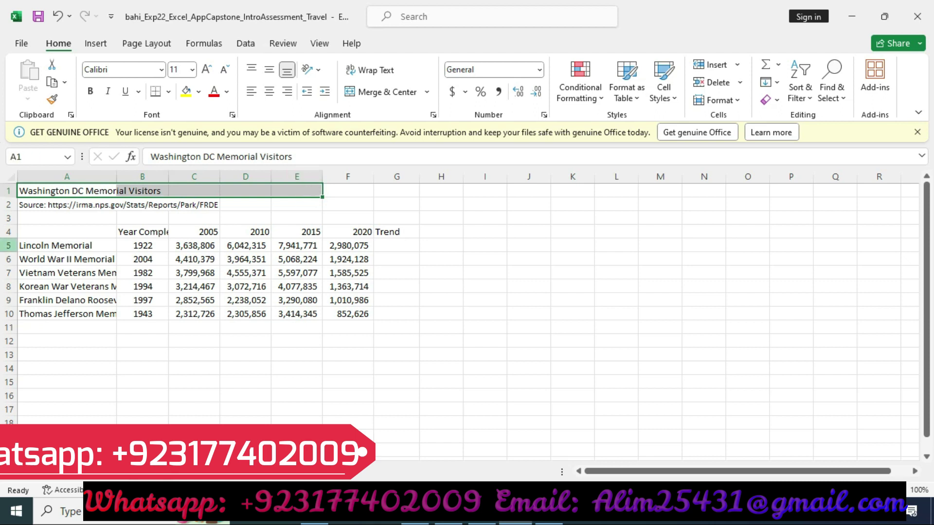
{"action": "left_click_drag", "start_coordinate": [52, 226], "coordinate": [381, 229]}
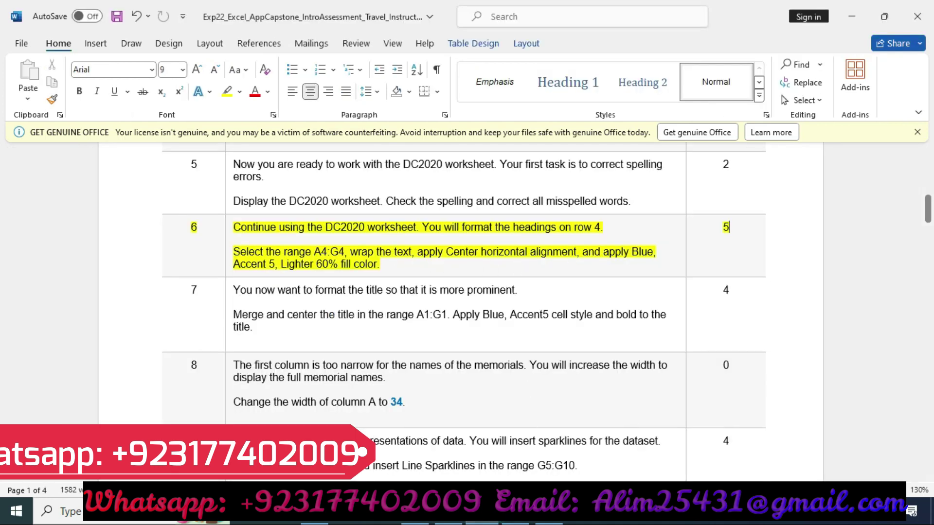
{"action": "key", "text": "alt+Tab"}
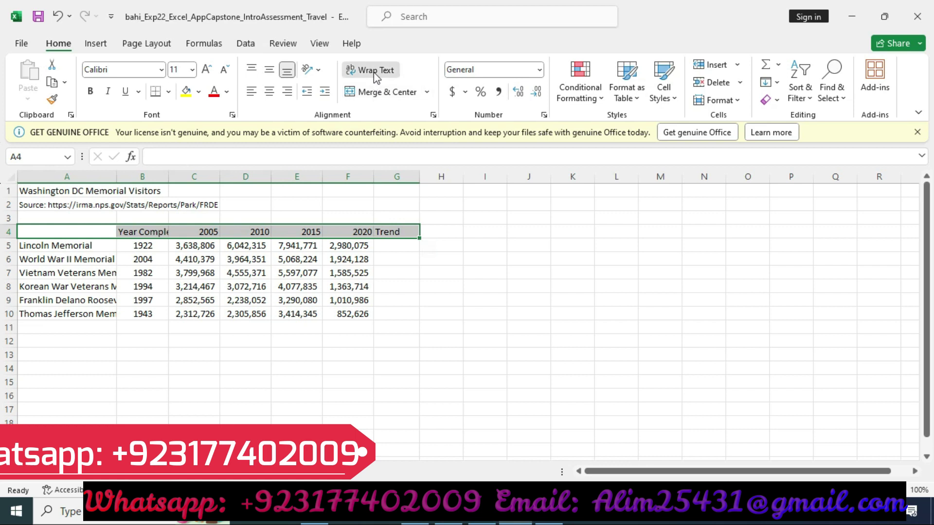
{"action": "left_click", "coordinate": [373, 70]}
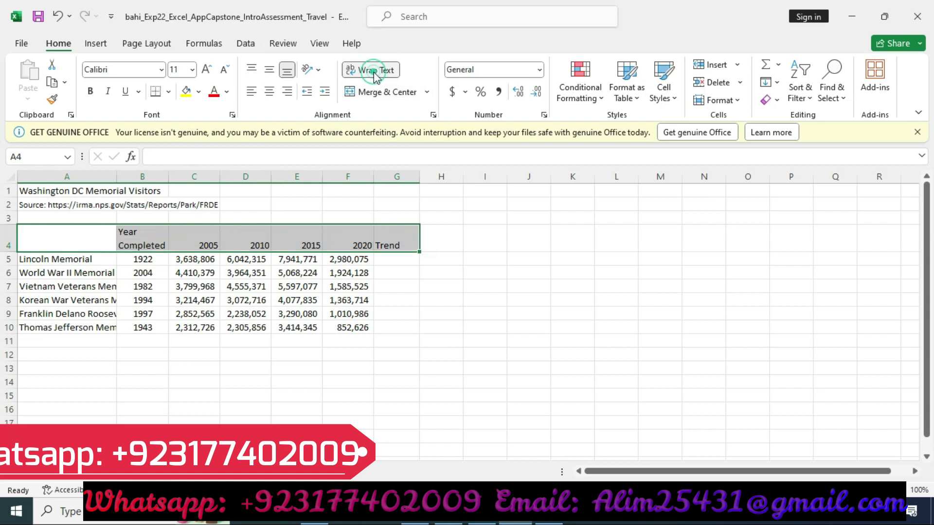
{"action": "left_click", "coordinate": [268, 93]}
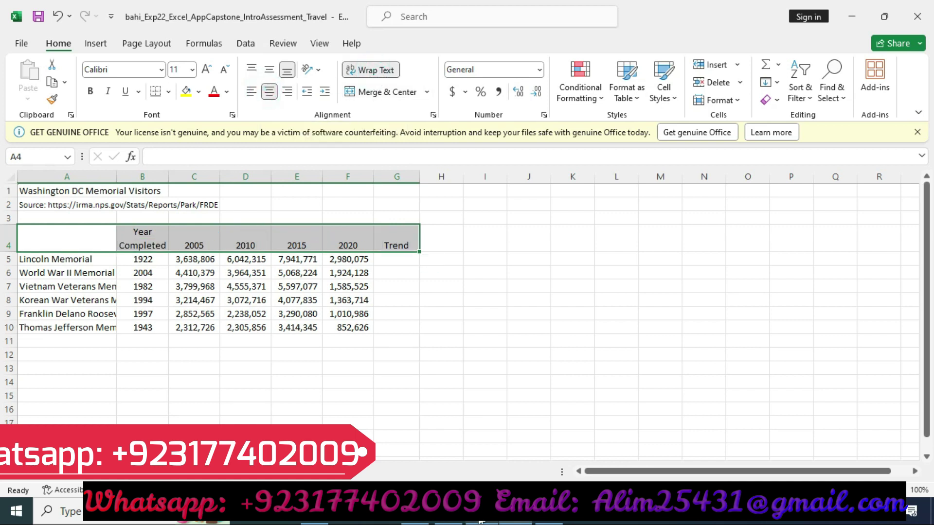
Step: Check the fill color in the Word instructions and apply Blue, Accent 5, Lighter 60% to A4:G4 in Excel
{"action": "key", "text": "alt+Tab"}
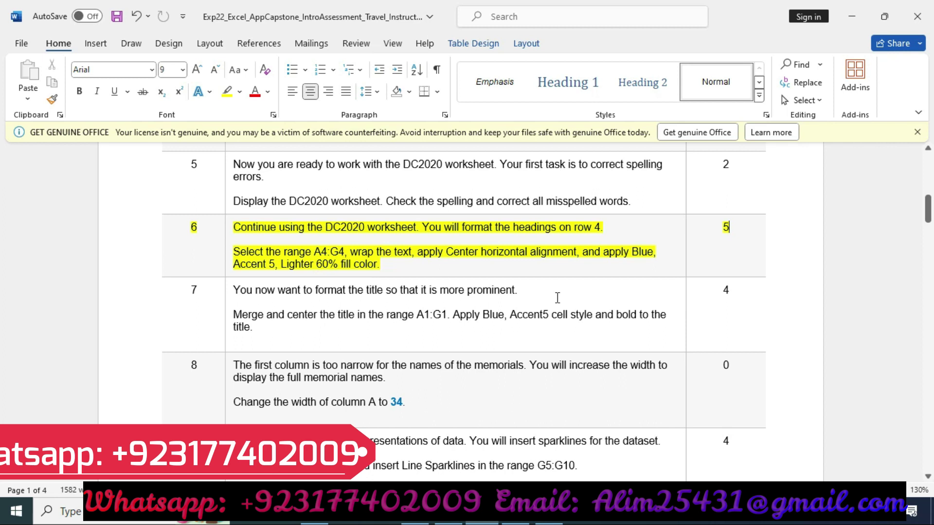
{"action": "key", "text": "alt+Tab"}
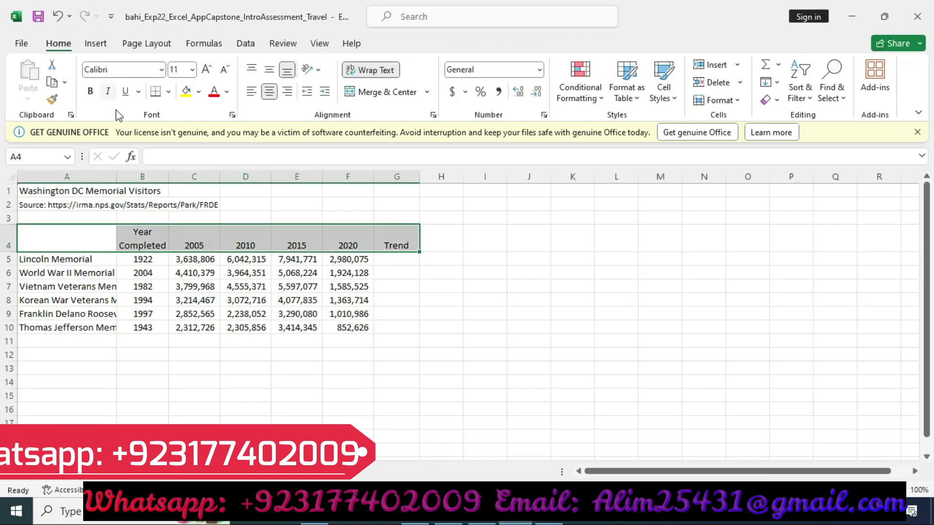
{"action": "left_click", "coordinate": [200, 92]}
{"action": "key", "text": "alt+Tab"}
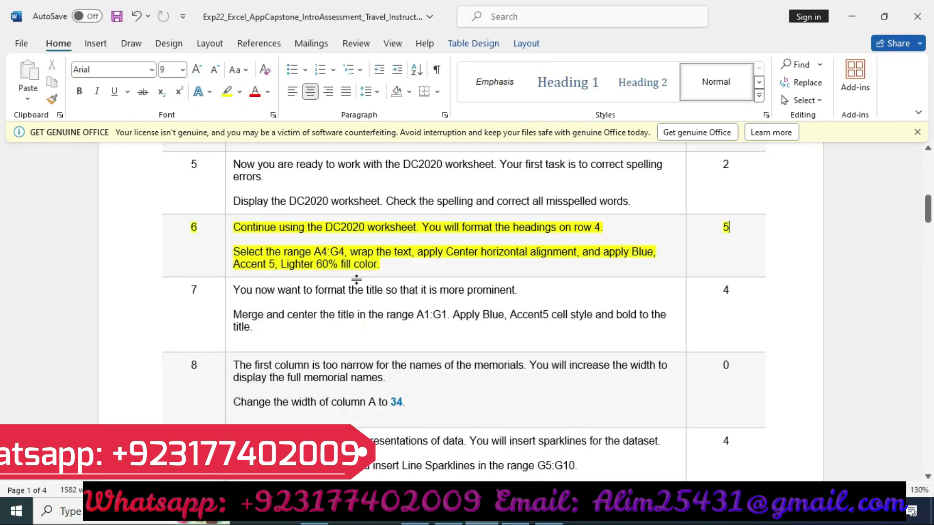
{"action": "key", "text": "alt+Tab"}
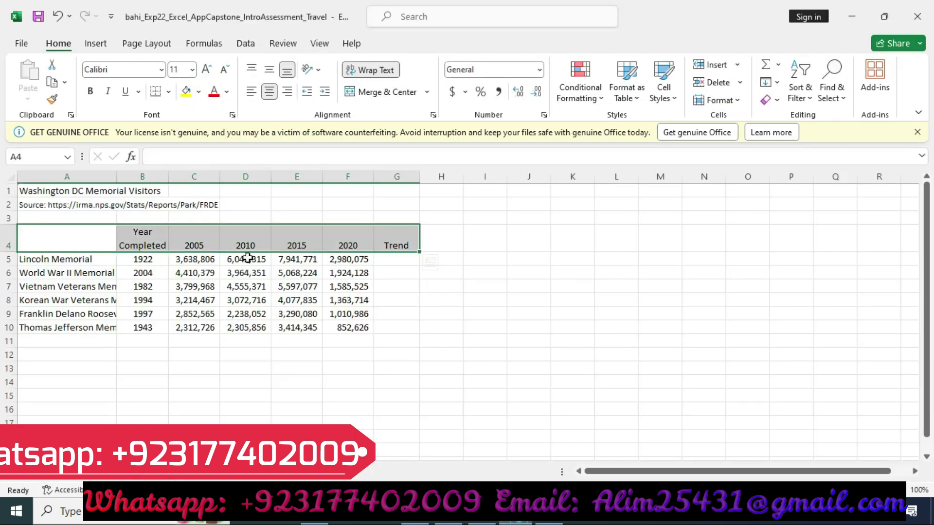
{"action": "left_click", "coordinate": [199, 91]}
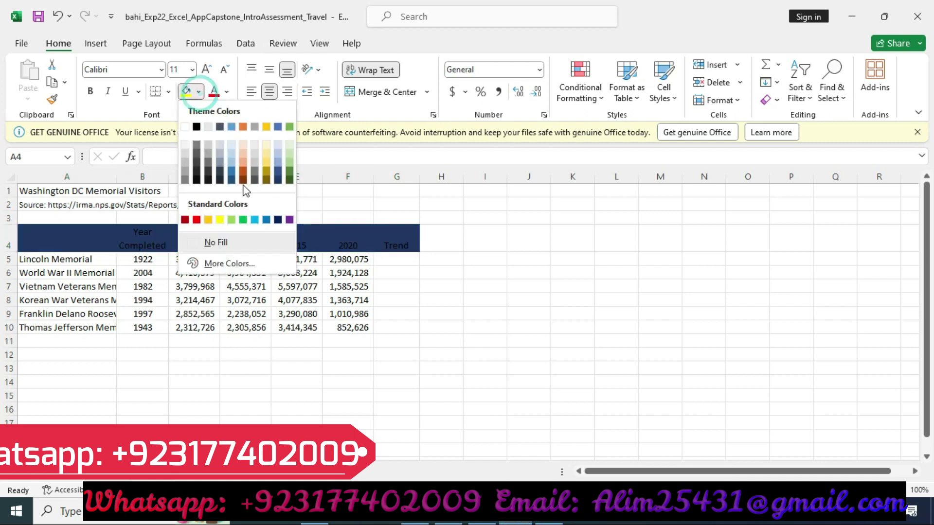
{"action": "left_click", "coordinate": [277, 154]}
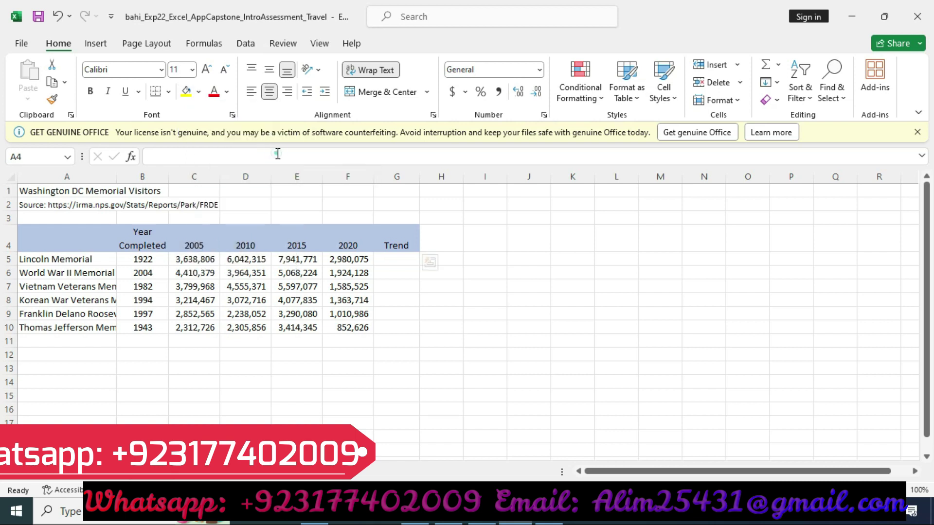
Step: Move the yellow highlight in the Word instructions from the step 6 row to the step 7 row and return to Excel
{"action": "left_click", "coordinate": [479, 516]}
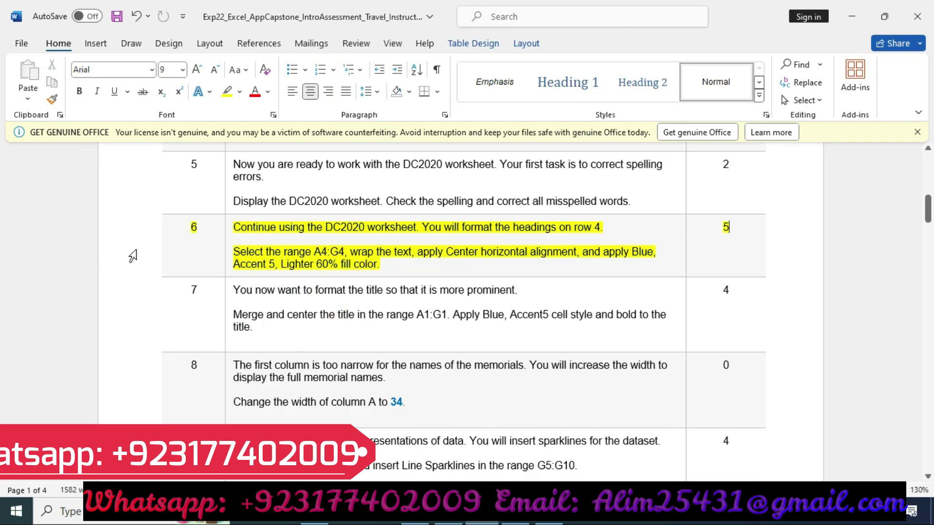
{"action": "left_click", "coordinate": [136, 249]}
{"action": "left_click", "coordinate": [195, 226]}
{"action": "left_click", "coordinate": [118, 307]}
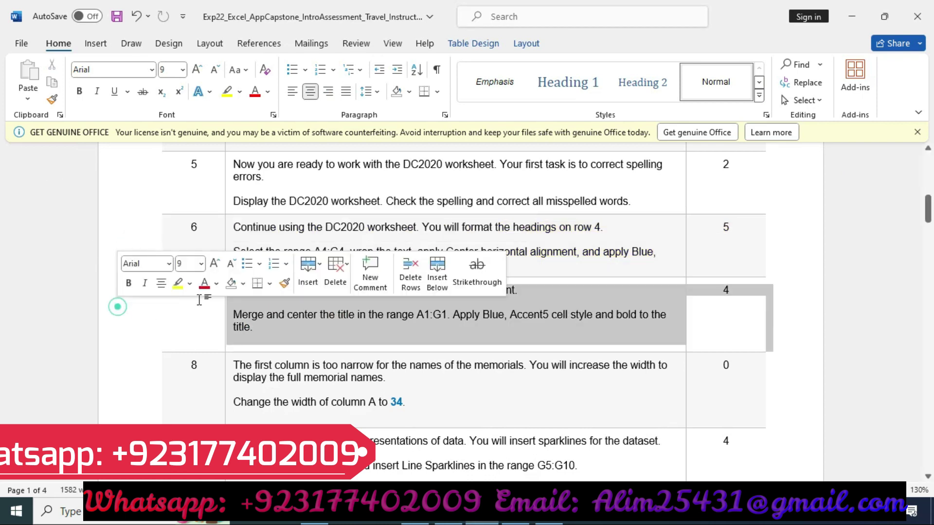
{"action": "left_click", "coordinate": [185, 290]}
{"action": "scroll", "coordinate": [224, 242], "scroll_direction": "down", "scroll_amount": 3}
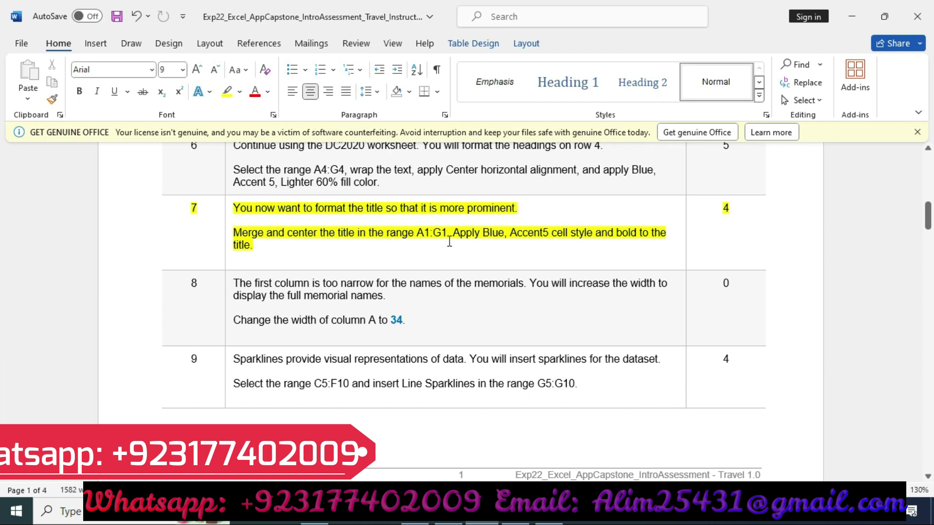
{"action": "key", "text": "alt+Tab"}
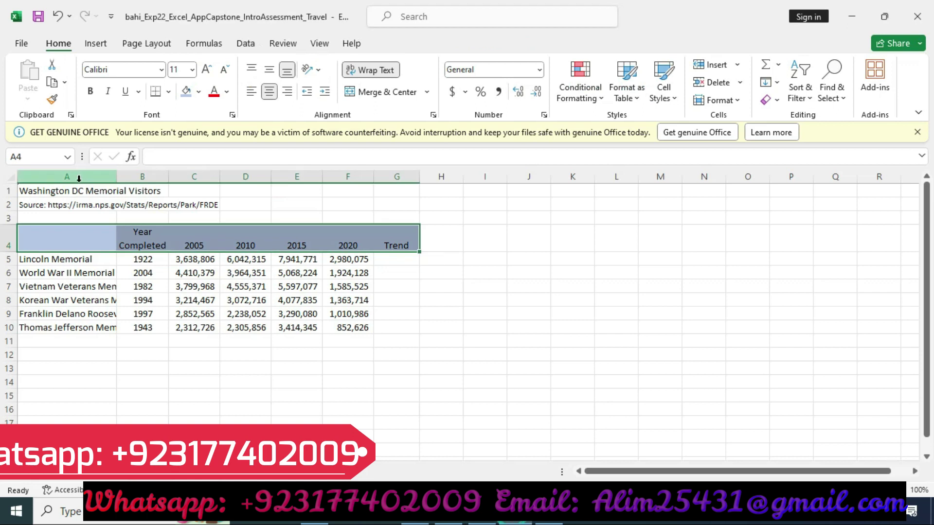
Step: Merge and center the title Washington DC Memorial Visitors across the range A1:G1
{"action": "left_click", "coordinate": [100, 195]}
{"action": "left_click_drag", "start_coordinate": [99, 194], "coordinate": [390, 197]}
{"action": "left_click", "coordinate": [387, 92]}
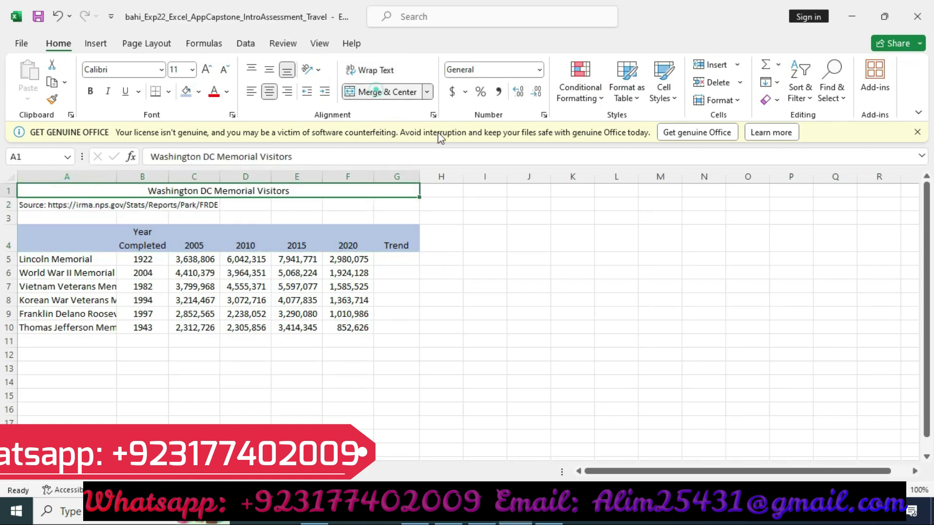
Step: Check the title formatting in the Word instructions, and in Excel apply the Accent5 cell style and bold to the merged title
{"action": "key", "text": "alt+Tab"}
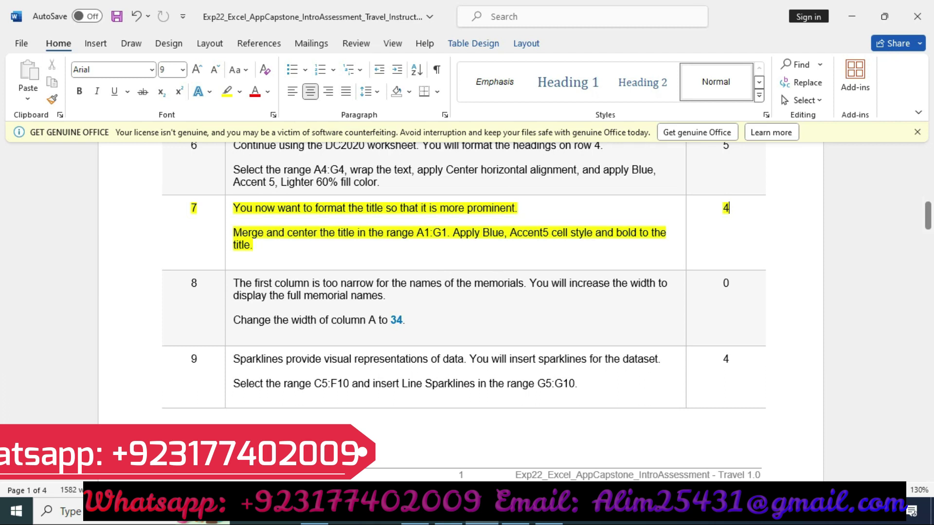
{"action": "key", "text": "alt+Tab"}
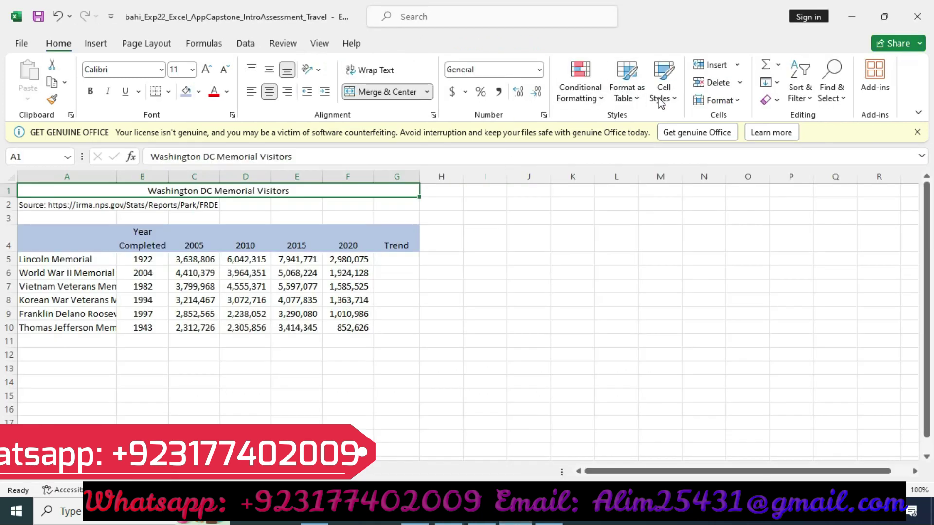
{"action": "left_click", "coordinate": [678, 96]}
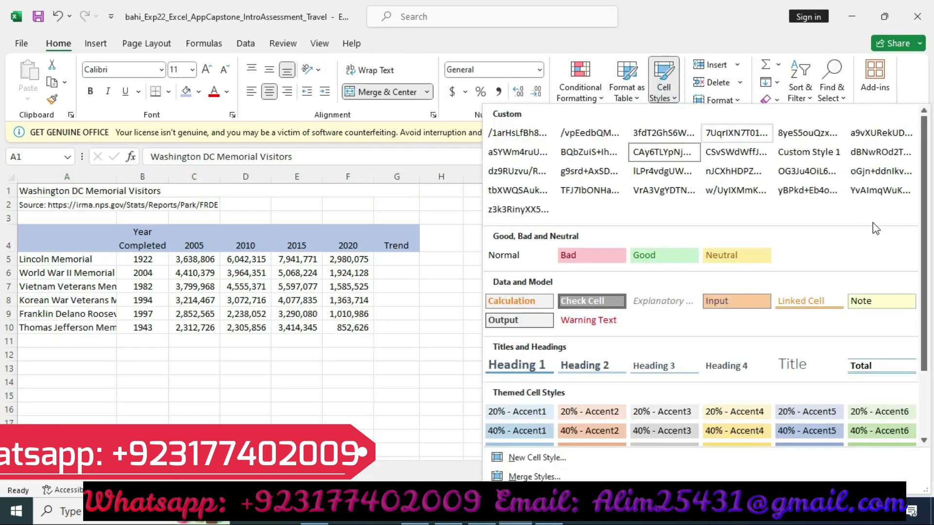
{"action": "scroll", "coordinate": [924, 270], "scroll_direction": "down", "scroll_amount": 3}
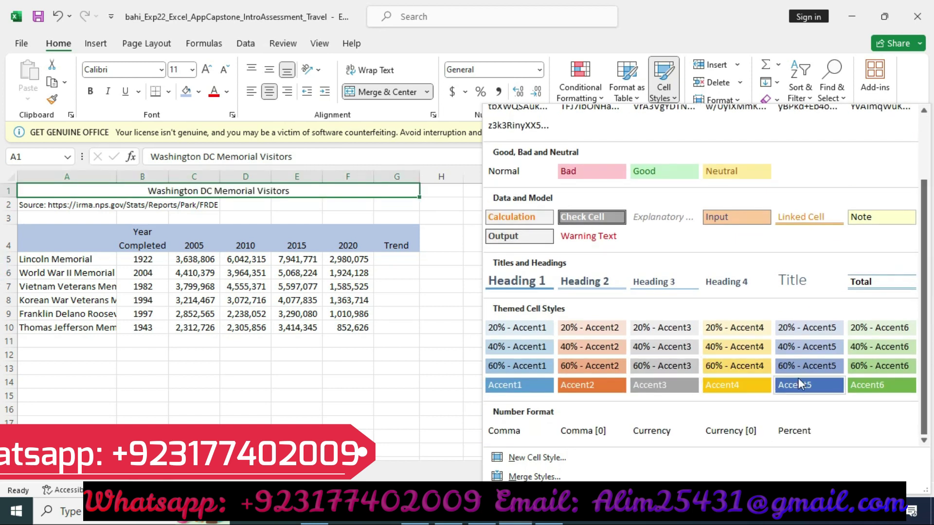
{"action": "left_click", "coordinate": [801, 388]}
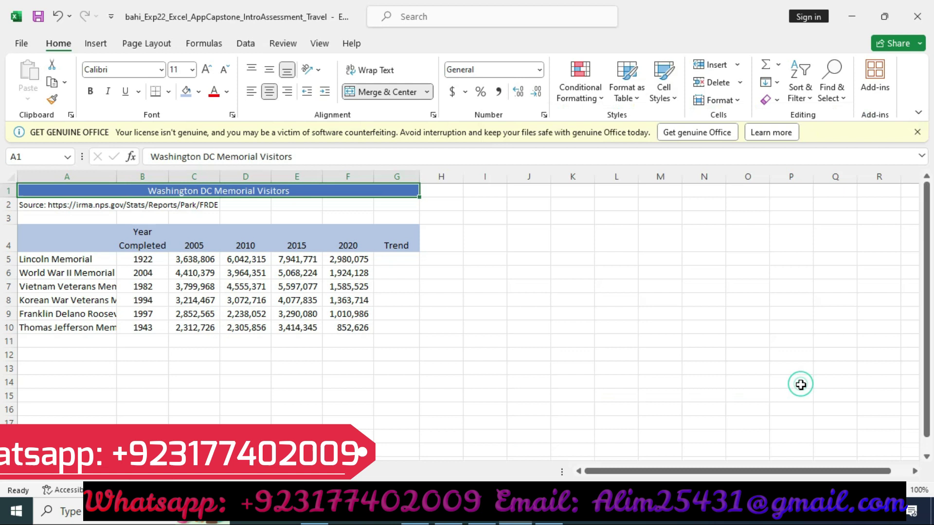
{"action": "left_click", "coordinate": [90, 91]}
Step: Switch to the Word instructions and move the yellow highlight from the step 7 row to the step 8 row
{"action": "left_click", "coordinate": [484, 522]}
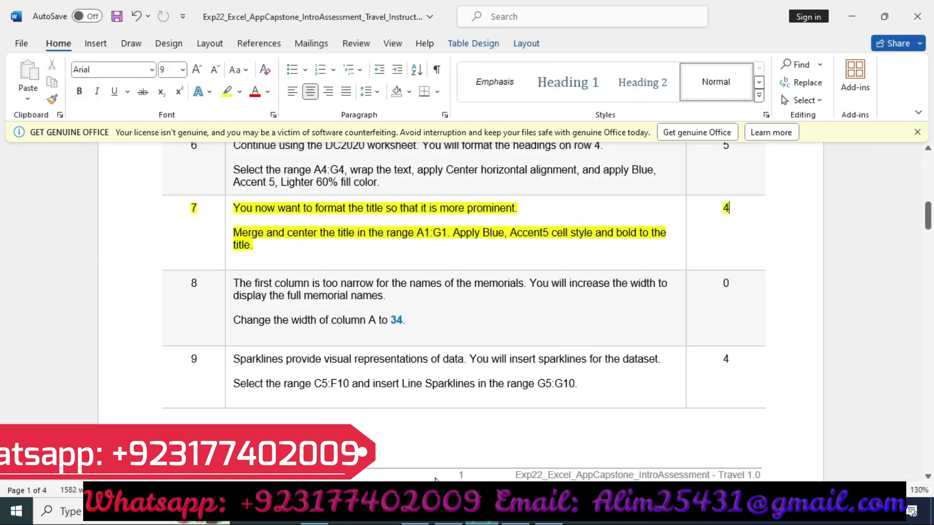
{"action": "left_click", "coordinate": [145, 228]}
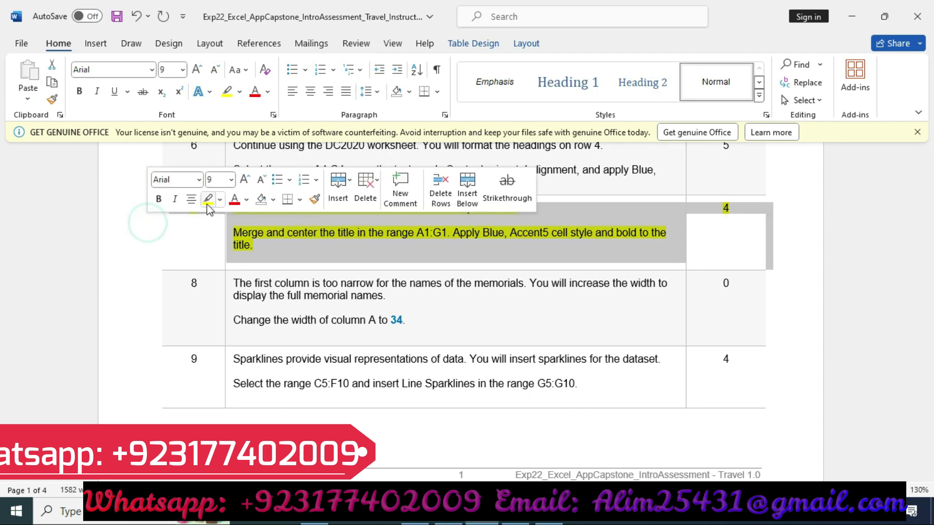
{"action": "left_click", "coordinate": [207, 200]}
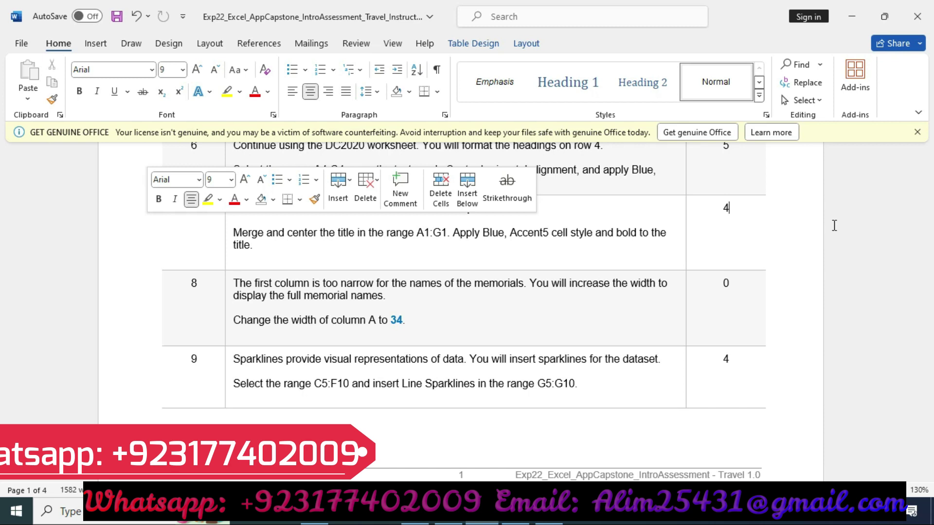
{"action": "left_click", "coordinate": [119, 303]}
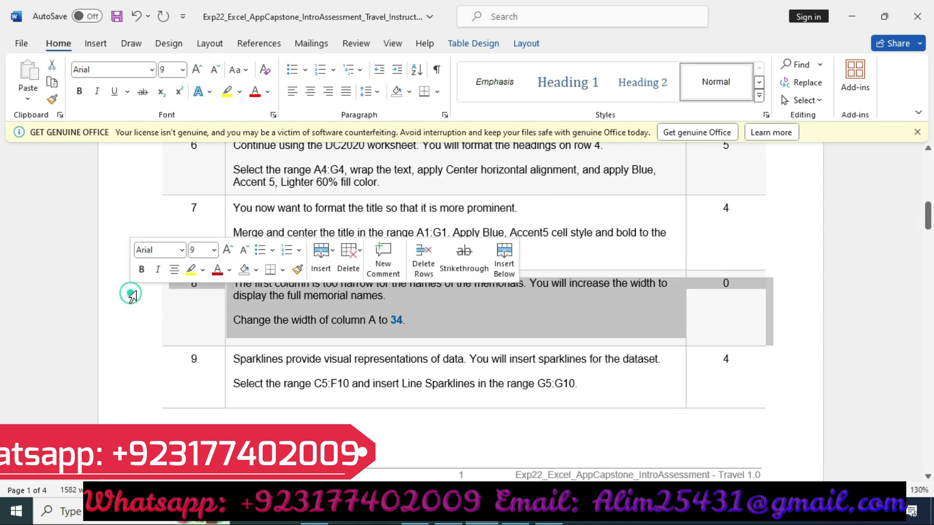
{"action": "left_click", "coordinate": [190, 269]}
{"action": "left_click", "coordinate": [496, 319]}
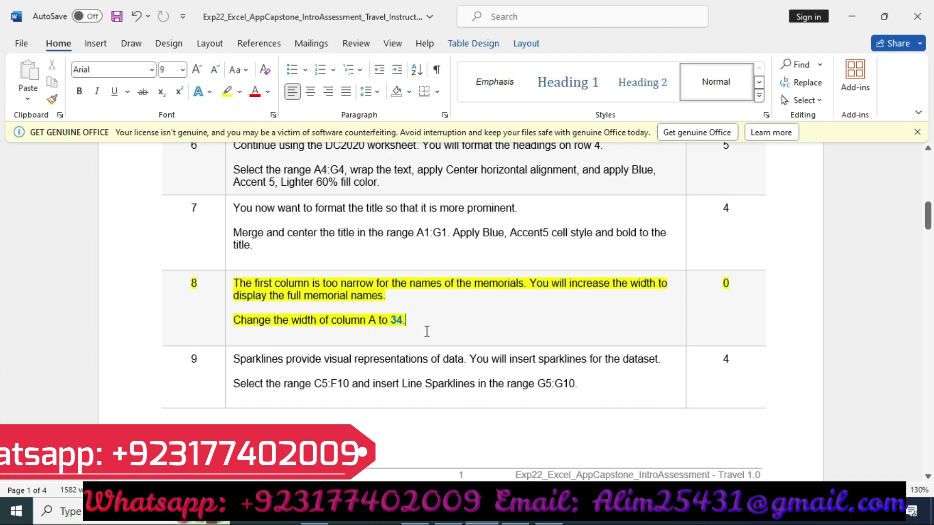
Step: Return to Excel and set the width of column A to 34
{"action": "left_click", "coordinate": [515, 517]}
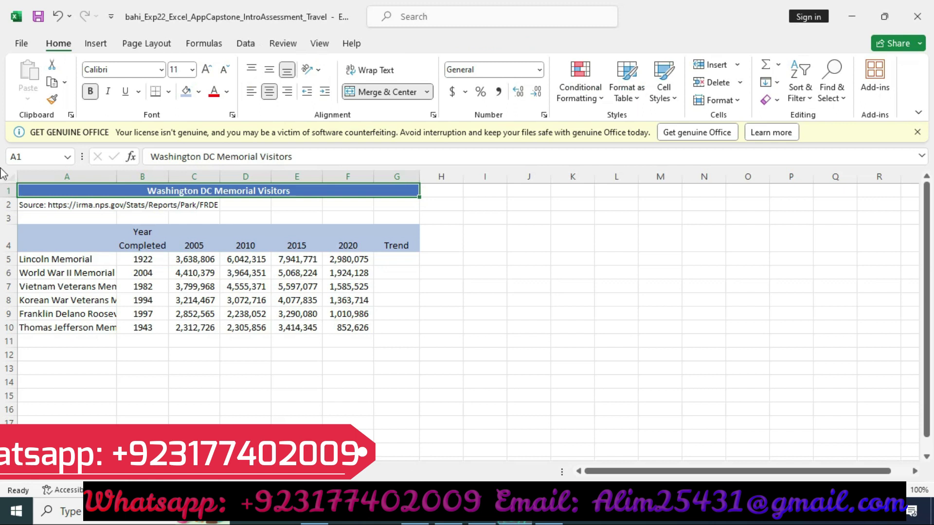
{"action": "left_click", "coordinate": [60, 172]}
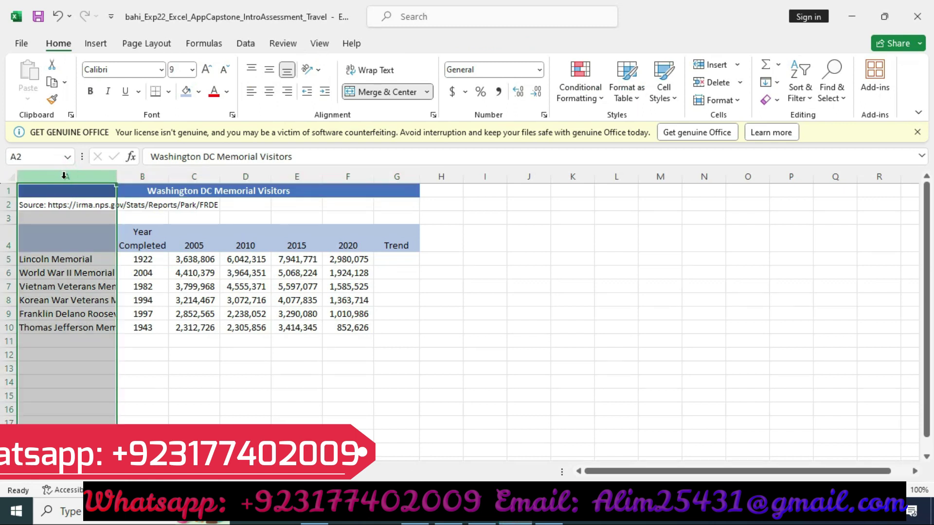
{"action": "right_click", "coordinate": [62, 174]}
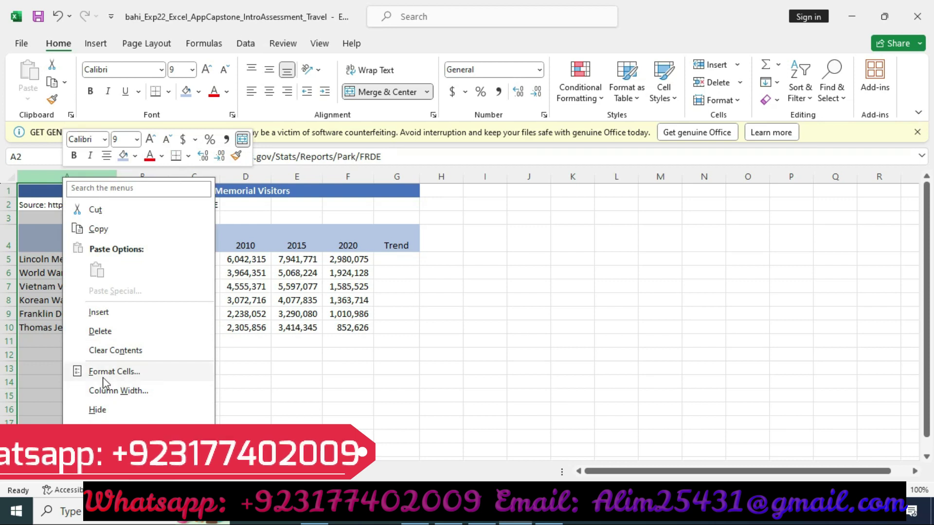
{"action": "left_click", "coordinate": [111, 397]}
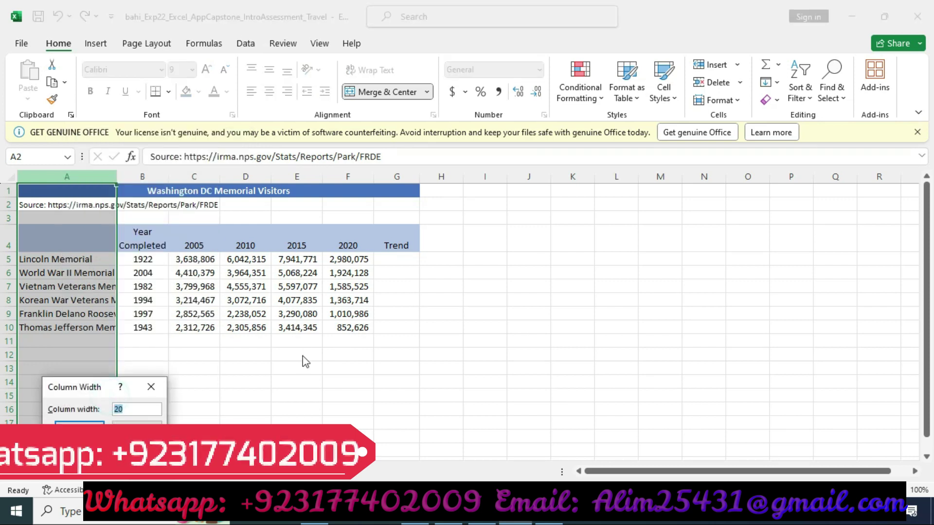
{"action": "type", "text": "34"}
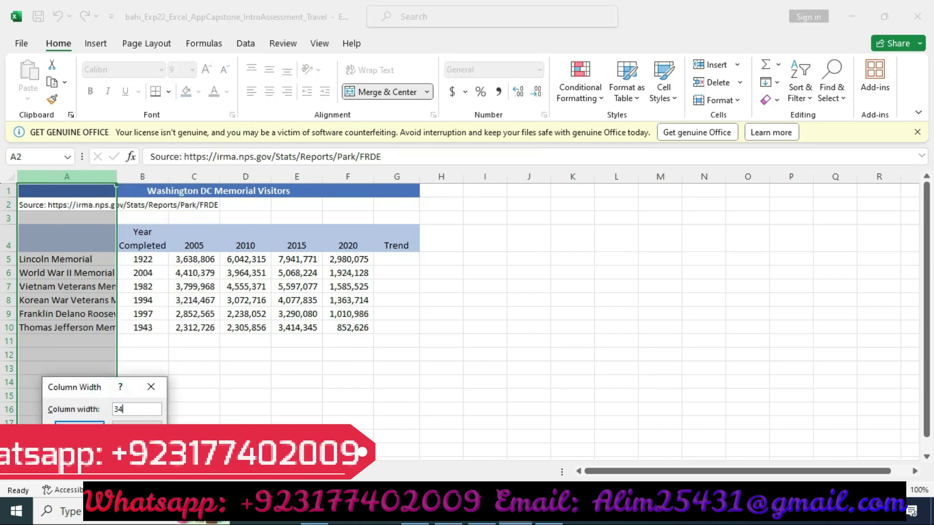
{"action": "key", "text": "Return"}
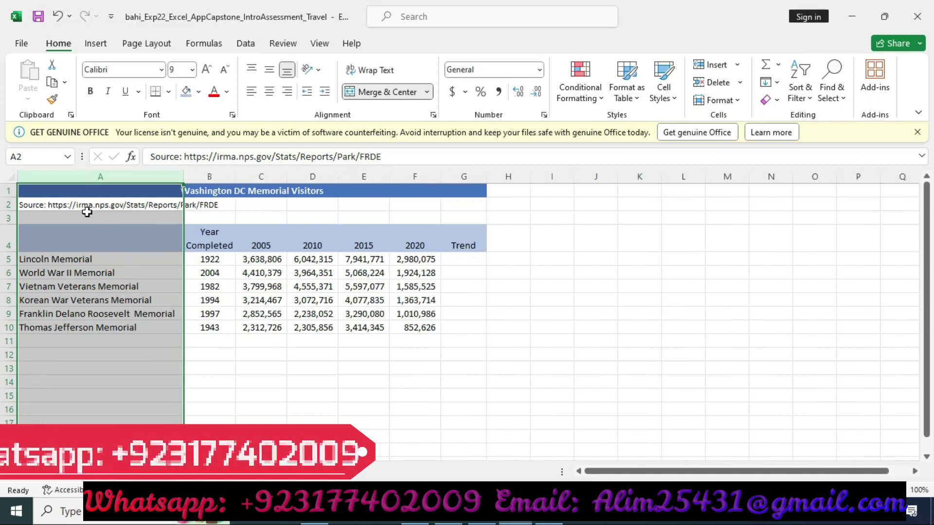
Step: In the Word instructions, move the yellow highlight from the step 8 row to the step 9 row
{"action": "key", "text": "alt+Tab"}
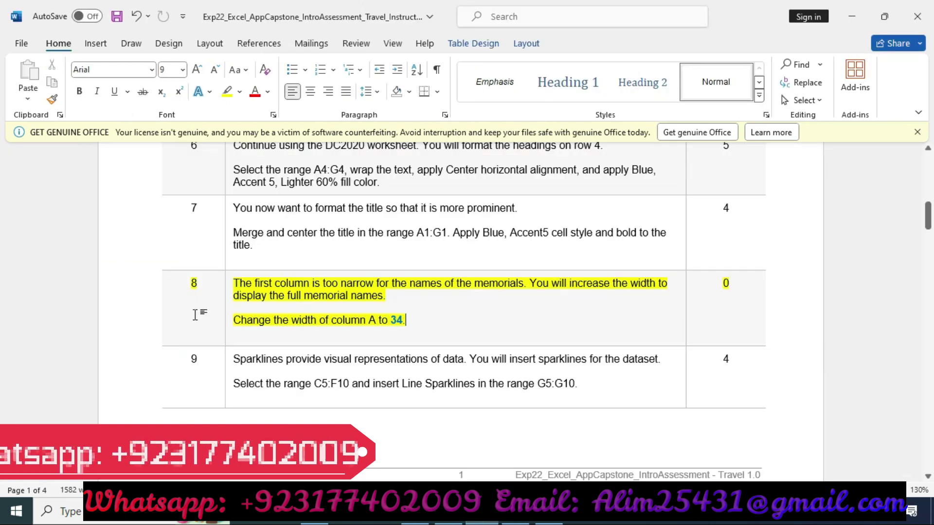
{"action": "left_click", "coordinate": [115, 309]}
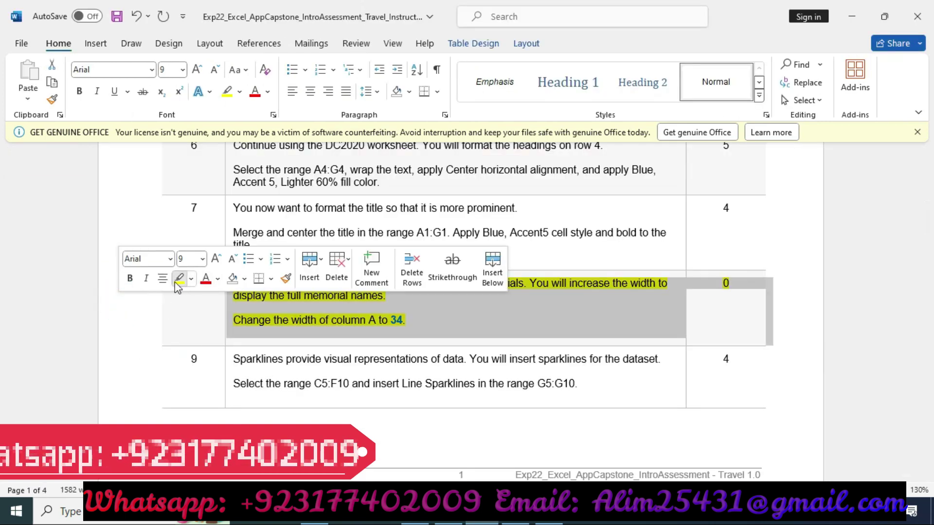
{"action": "left_click", "coordinate": [179, 278]}
{"action": "left_click", "coordinate": [105, 379]}
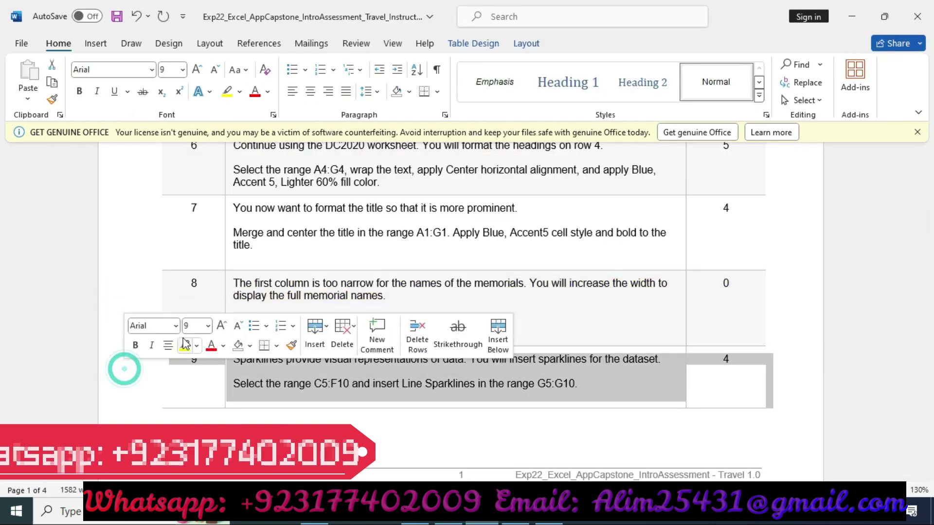
{"action": "left_click", "coordinate": [180, 343]}
{"action": "scroll", "coordinate": [517, 323], "scroll_direction": "down", "scroll_amount": 1}
{"action": "scroll", "coordinate": [516, 323], "scroll_direction": "down", "scroll_amount": 2}
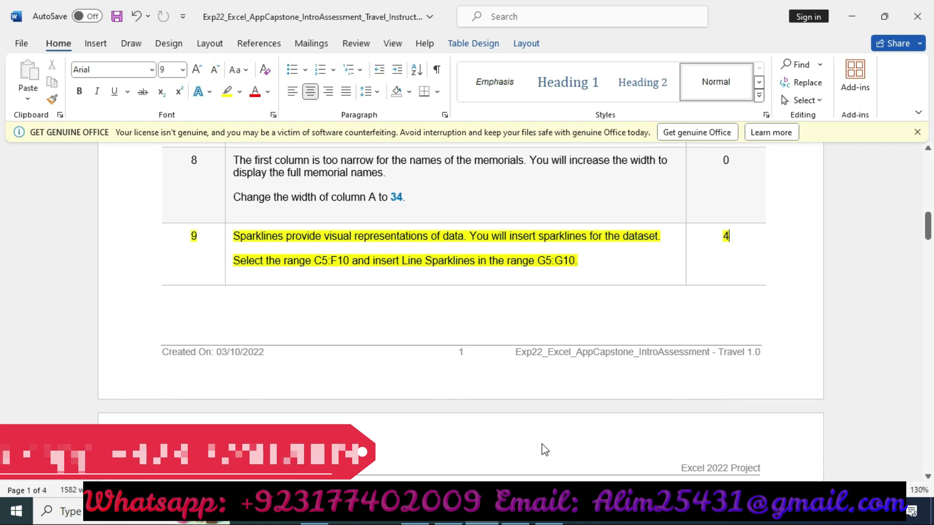
Step: Back in Excel, insert line sparklines in the range G5:G10 using A5:F10 as the data range
{"action": "left_click", "coordinate": [510, 522]}
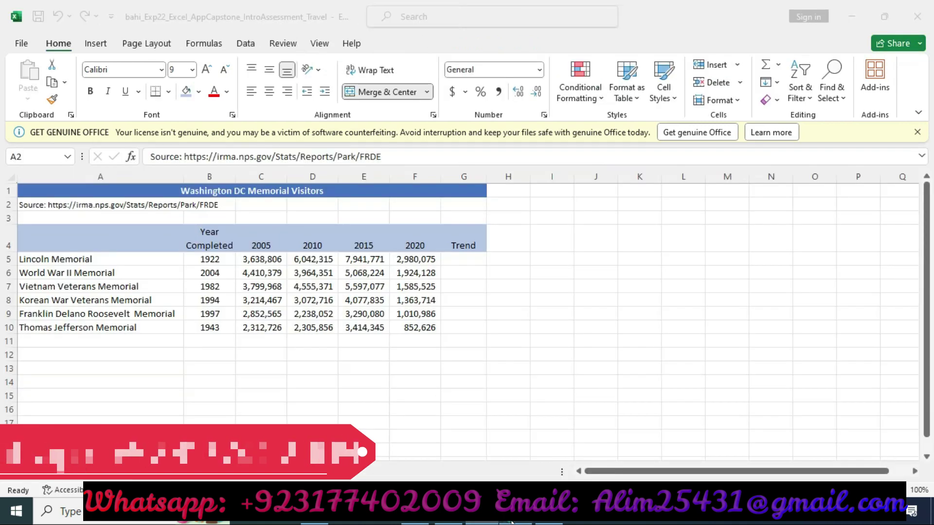
{"action": "left_click", "coordinate": [47, 258]}
{"action": "left_click_drag", "start_coordinate": [47, 259], "coordinate": [408, 326]}
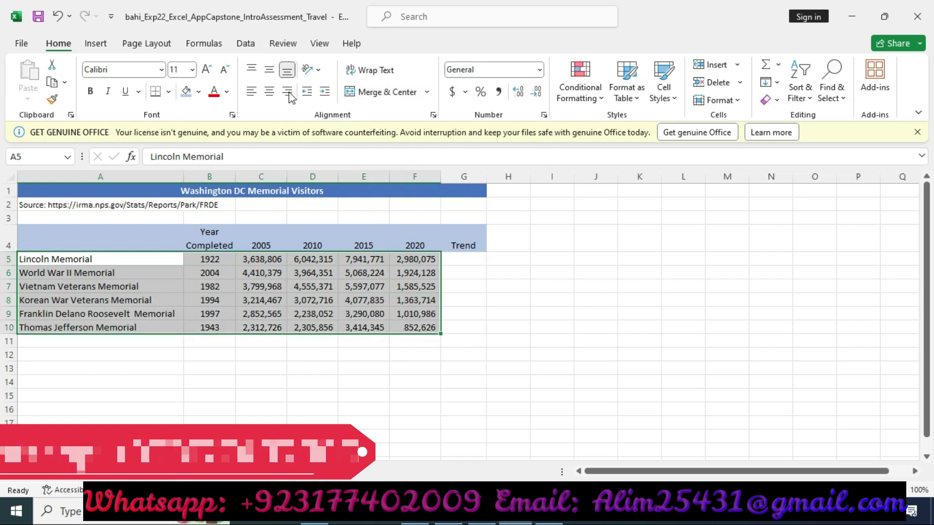
{"action": "left_click", "coordinate": [109, 42]}
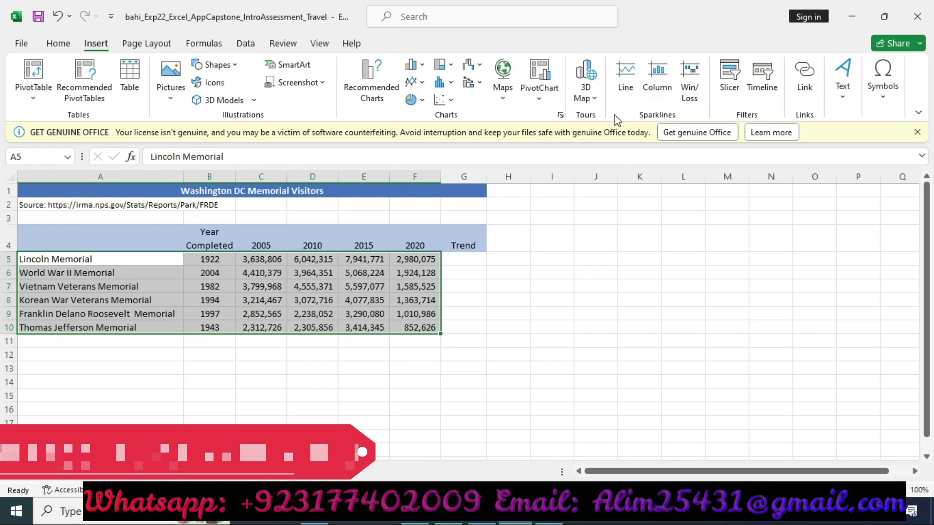
{"action": "left_click", "coordinate": [630, 89]}
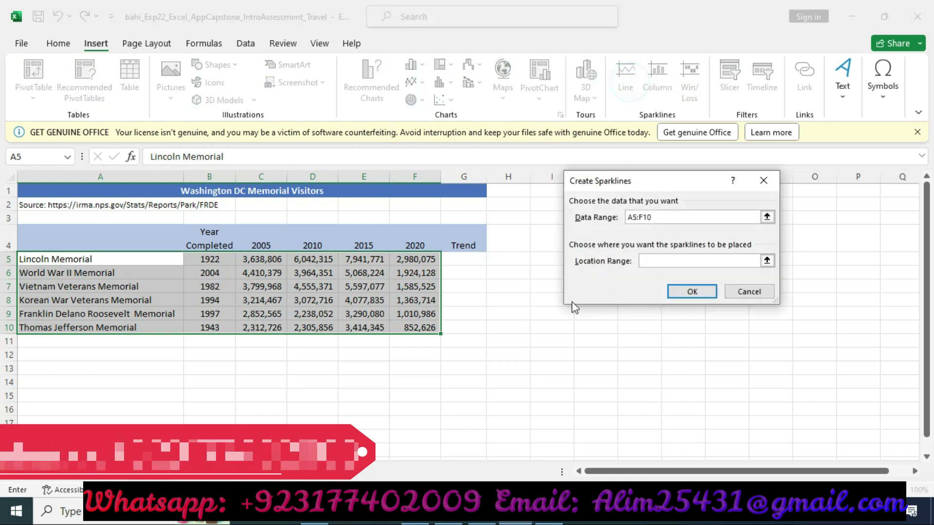
{"action": "left_click", "coordinate": [457, 259]}
{"action": "left_click_drag", "start_coordinate": [457, 259], "coordinate": [460, 329]}
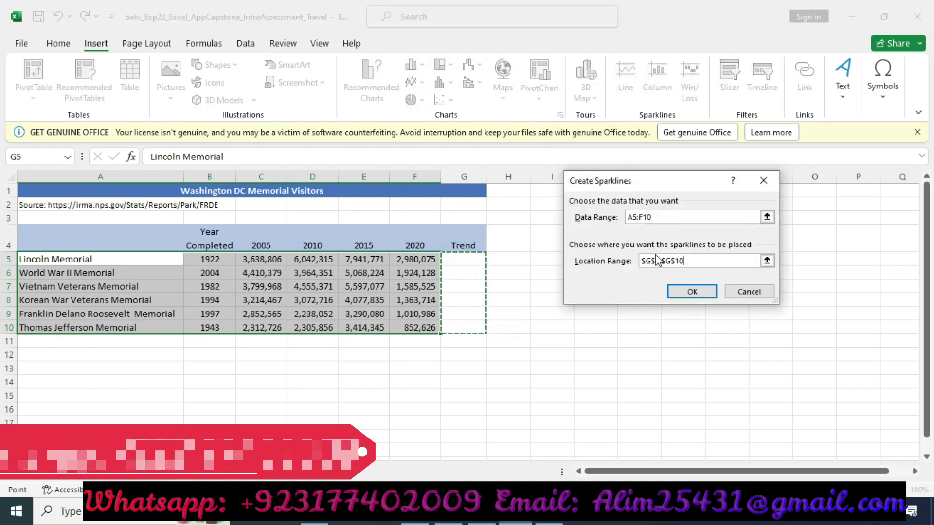
{"action": "left_click", "coordinate": [683, 292]}
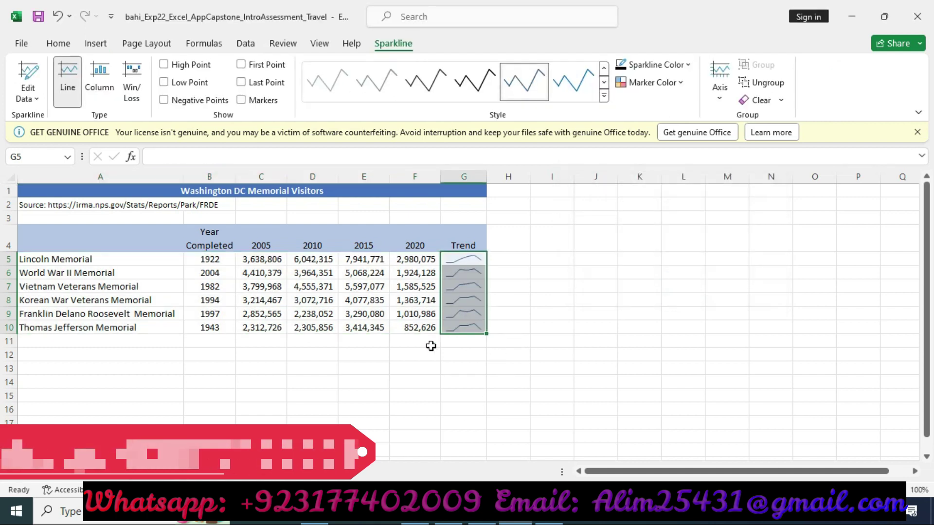
Step: Switch to the Word instructions and move the yellow highlight from the step 9 row to the step 10 row
{"action": "key", "text": "alt+Tab"}
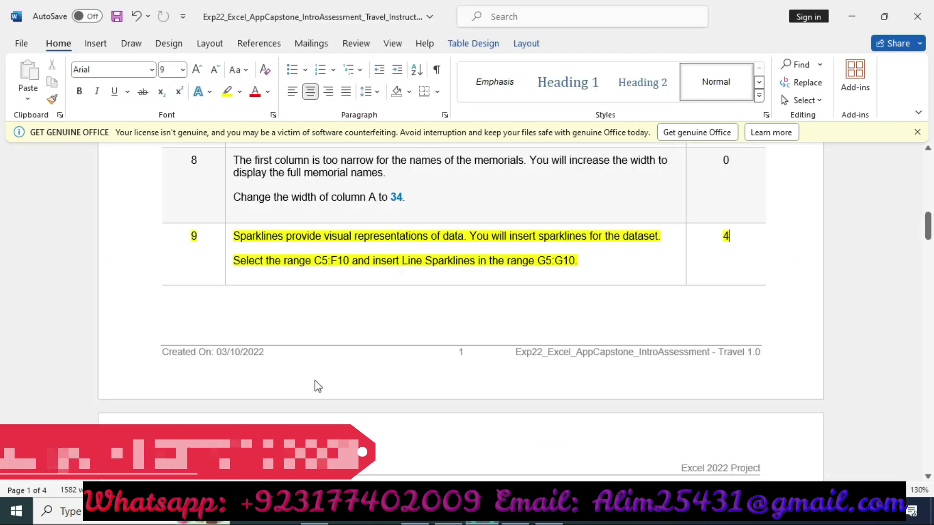
{"action": "left_click", "coordinate": [122, 263]}
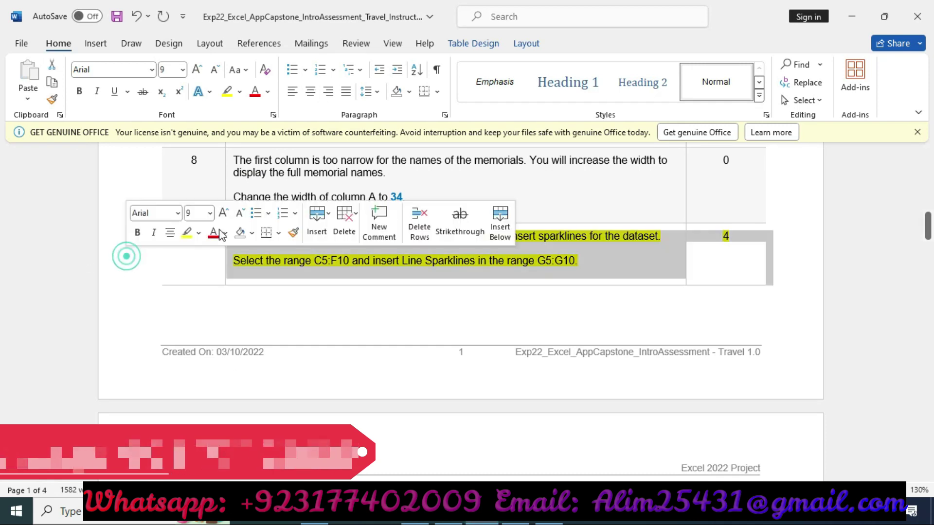
{"action": "left_click", "coordinate": [188, 231]}
{"action": "scroll", "coordinate": [298, 263], "scroll_direction": "down", "scroll_amount": 6}
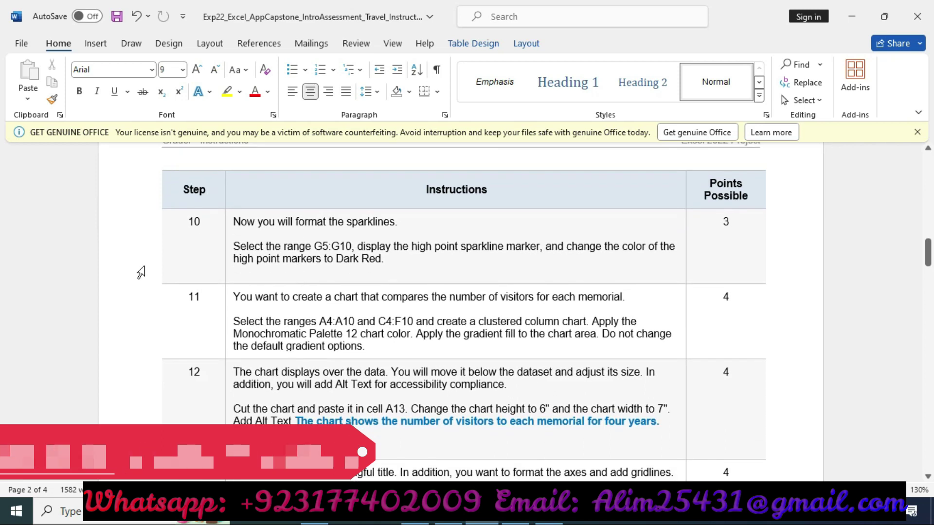
{"action": "left_click", "coordinate": [146, 230]}
{"action": "left_click", "coordinate": [209, 208]}
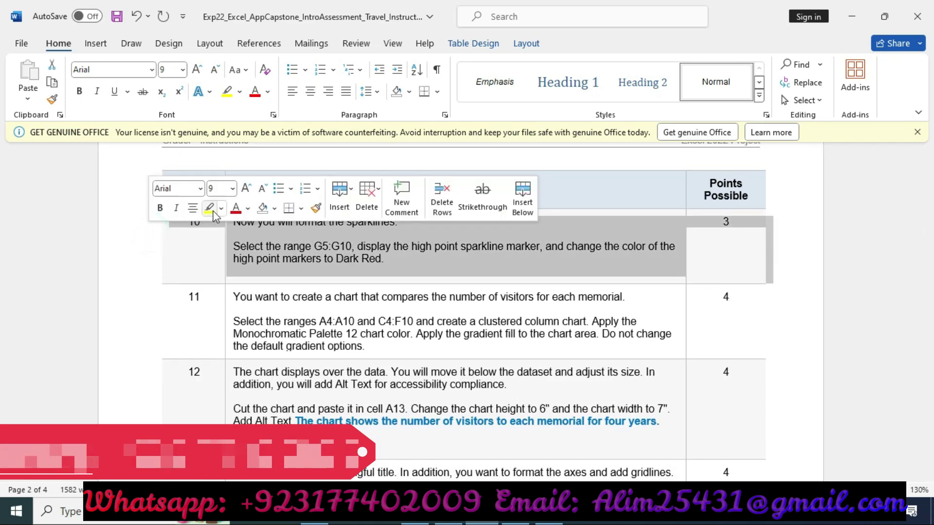
{"action": "left_click", "coordinate": [421, 258]}
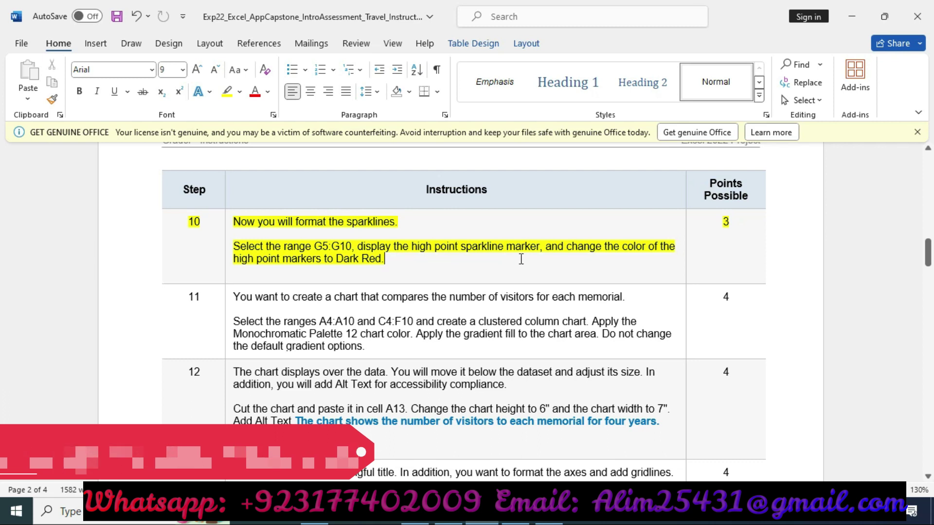
Step: Display the high point markers on the sparklines in G5:G10 in Excel and return to the step 10 instructions in Word
{"action": "left_click", "coordinate": [516, 515]}
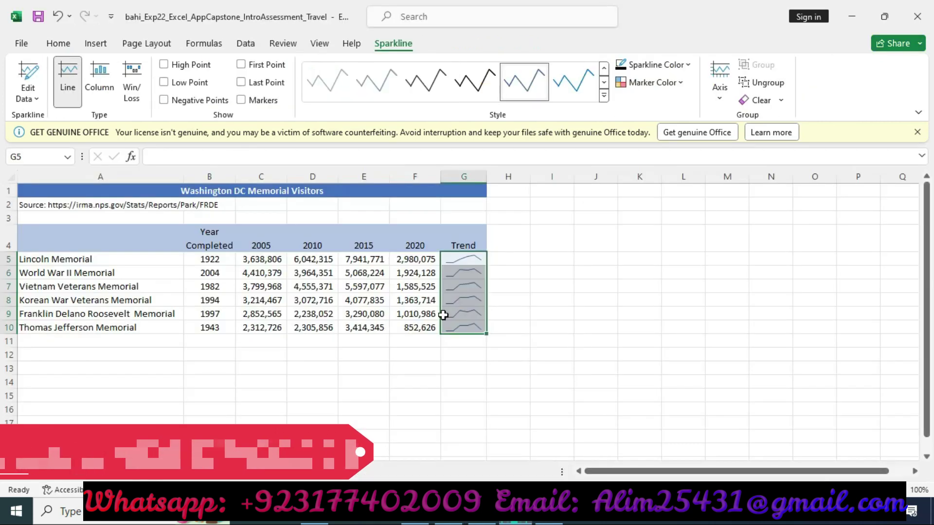
{"action": "left_click", "coordinate": [164, 64]}
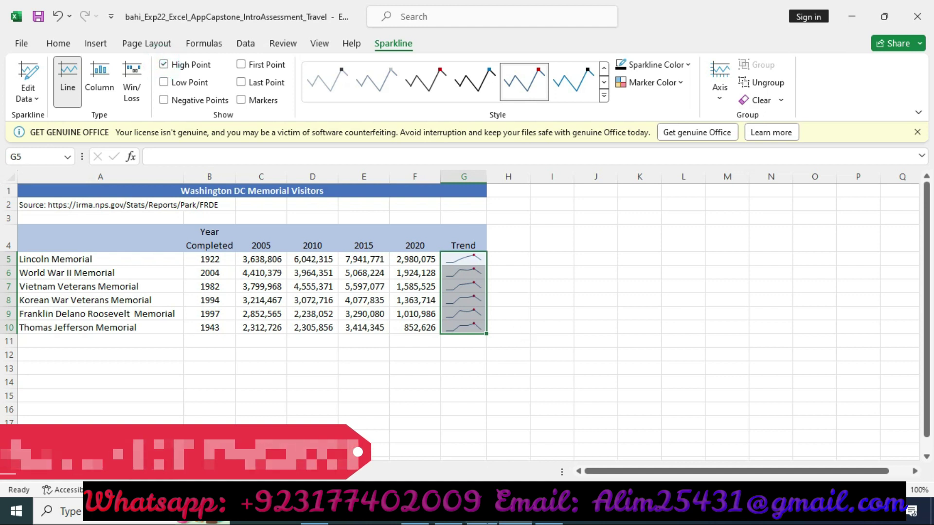
{"action": "left_click", "coordinate": [485, 517]}
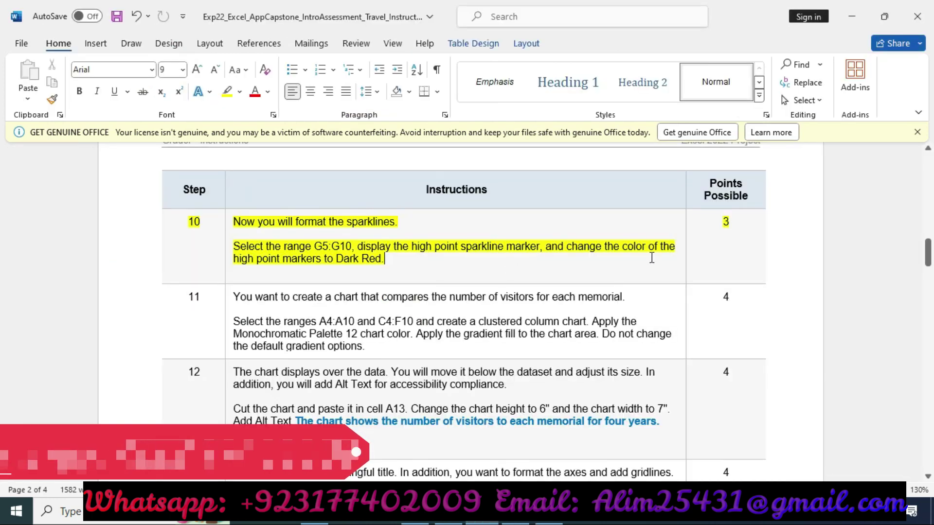
Step: Switch to Excel and set the line color of the sparklines in G5:G10 to a dark gray theme color
{"action": "left_click", "coordinate": [516, 517]}
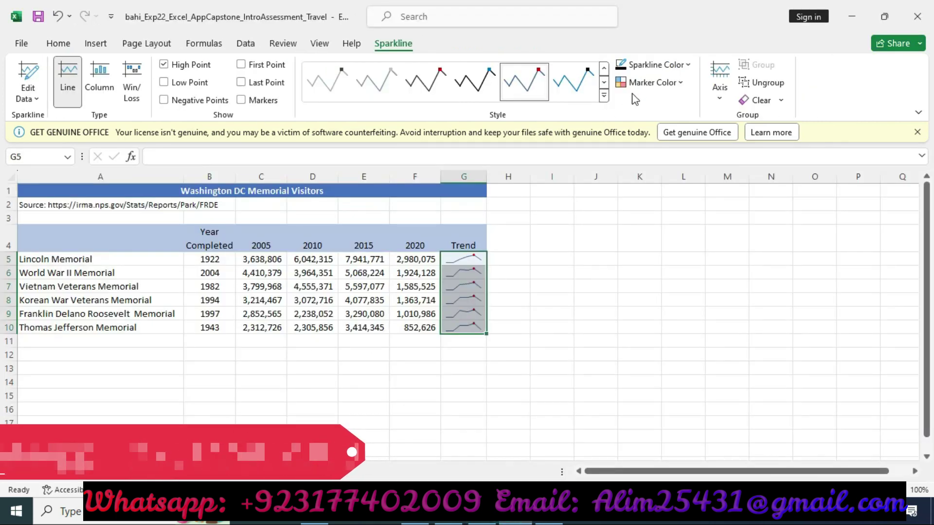
{"action": "left_click", "coordinate": [684, 68]}
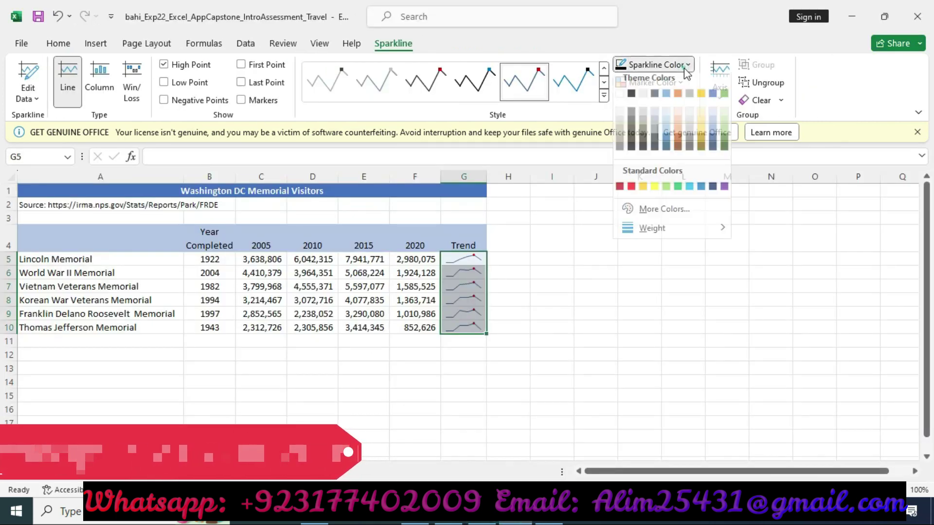
{"action": "left_click", "coordinate": [619, 192]}
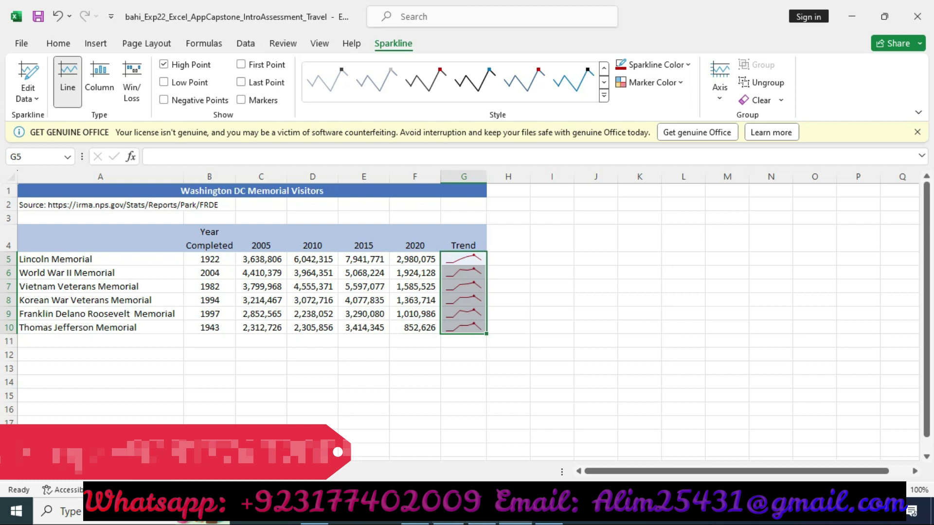
{"action": "left_click", "coordinate": [676, 66]}
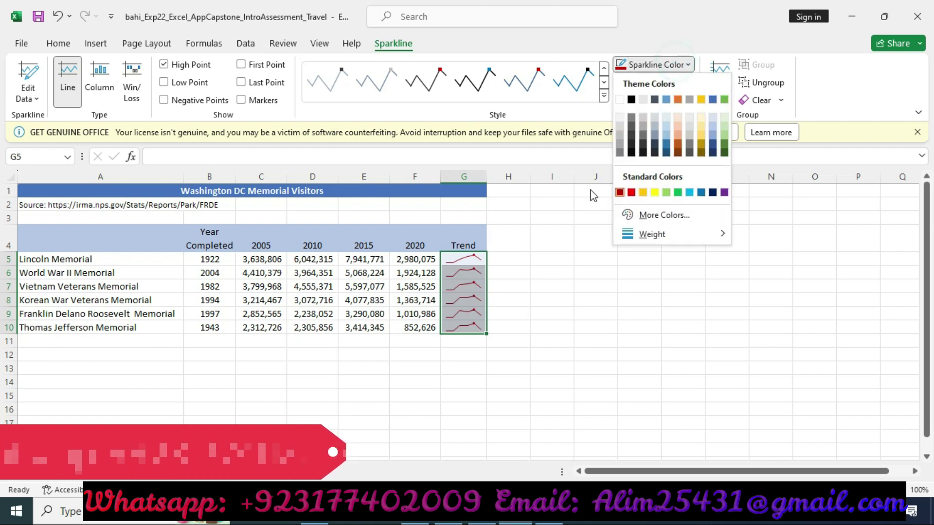
{"action": "left_click", "coordinate": [630, 101]}
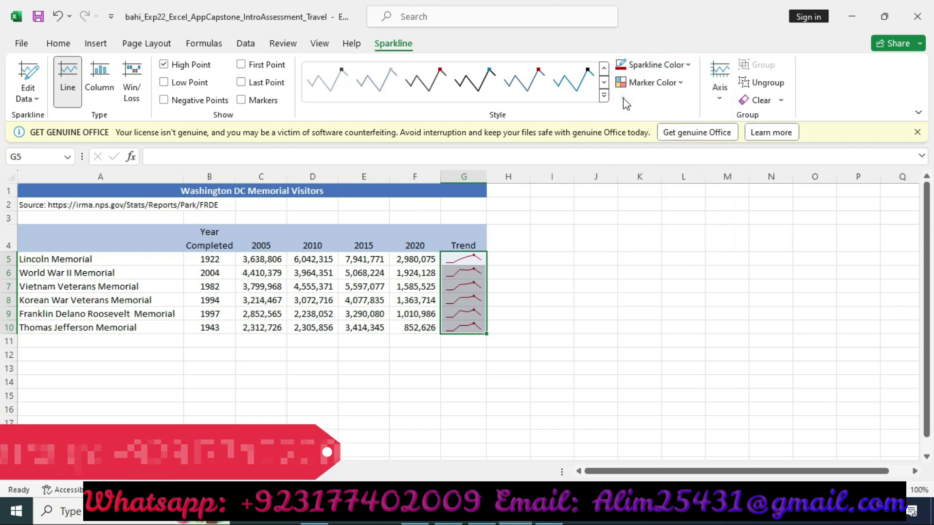
{"action": "left_click", "coordinate": [654, 64]}
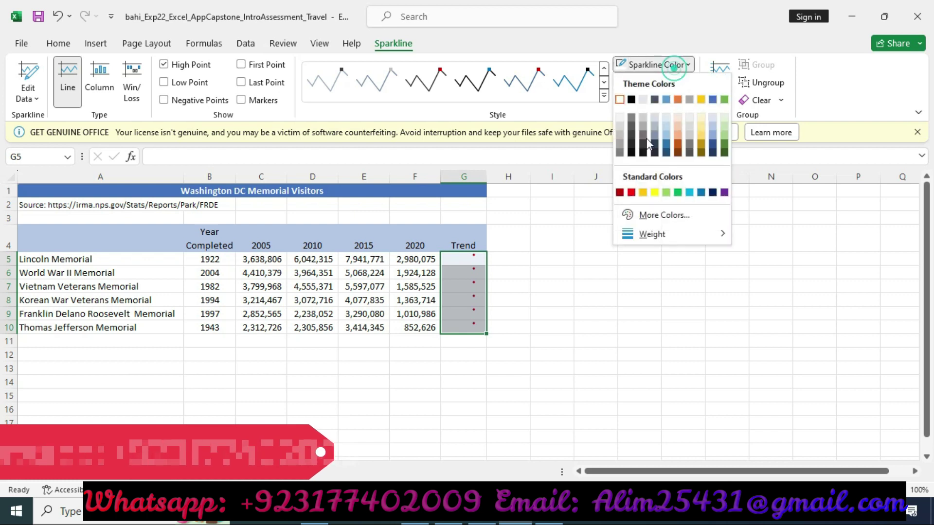
{"action": "left_click", "coordinate": [620, 118]}
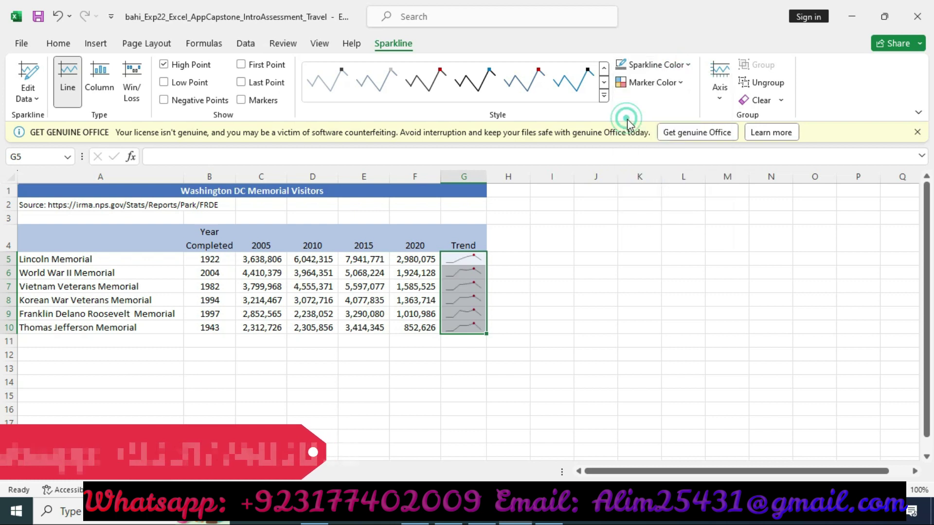
Step: Change the high point marker color of the sparklines in G5:G10 to Dark Red
{"action": "left_click", "coordinate": [680, 83]}
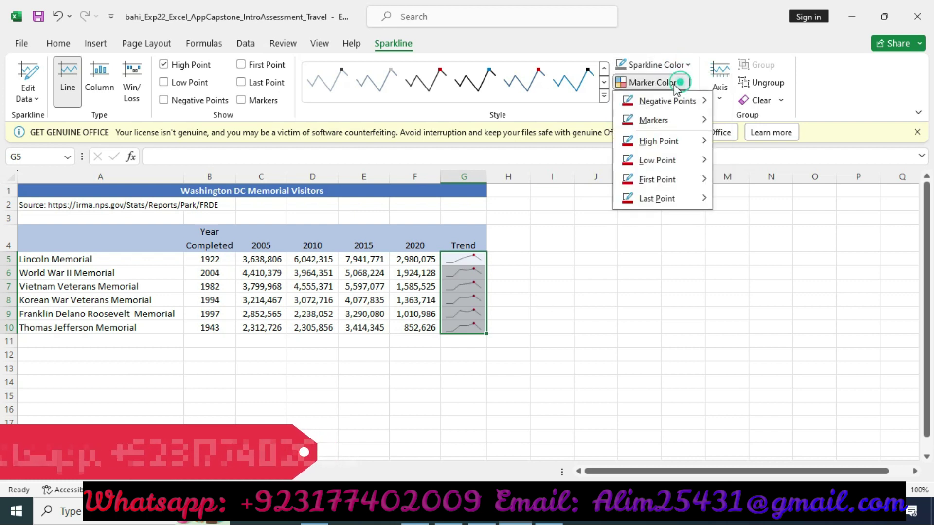
{"action": "mouse_move", "coordinate": [663, 146]}
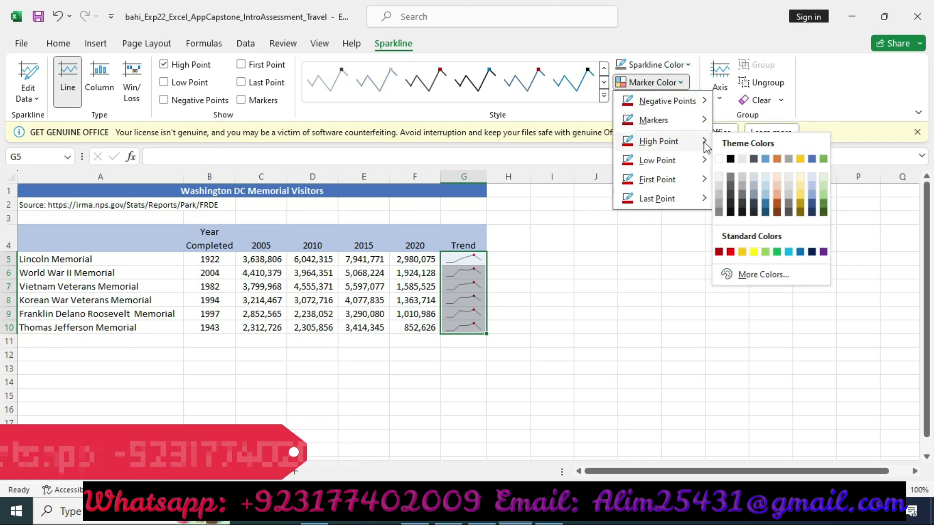
{"action": "left_click", "coordinate": [718, 252]}
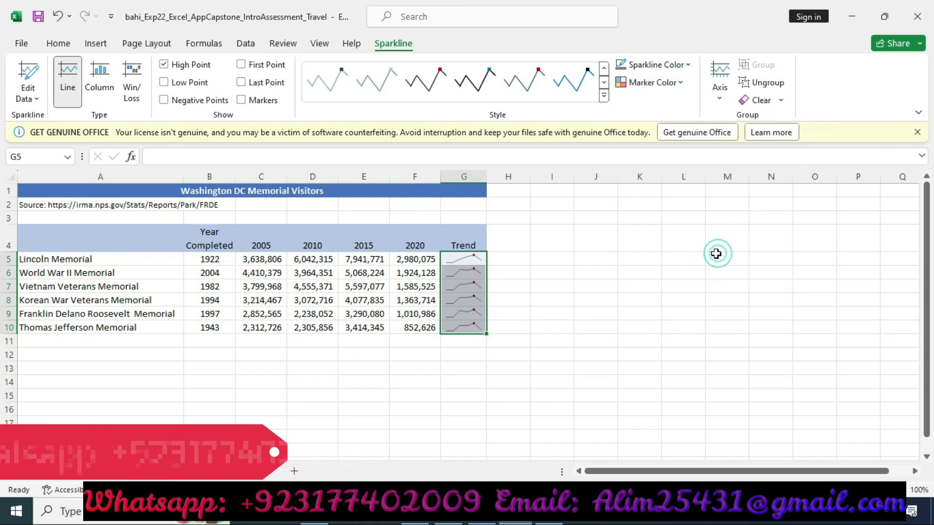
Step: Switch to the Word instructions and remove the yellow highlight from the step 10 row
{"action": "left_click", "coordinate": [474, 521]}
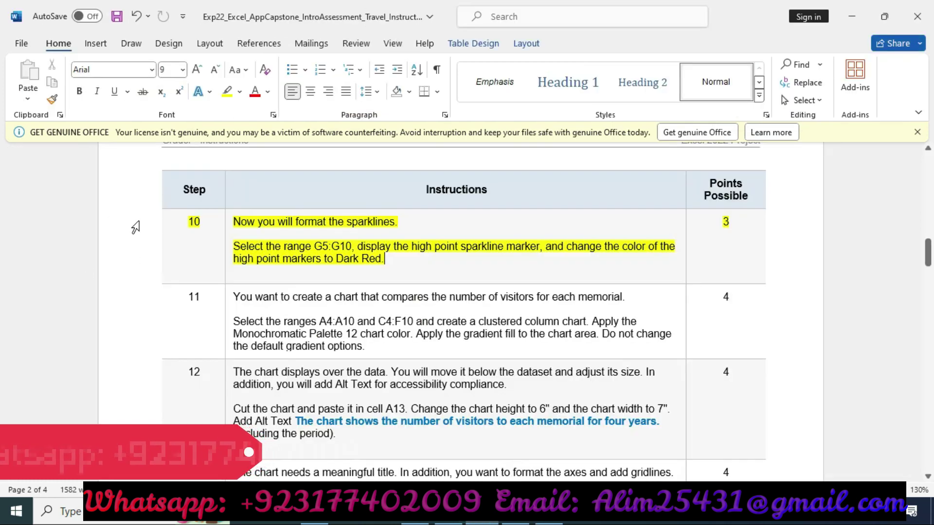
{"action": "left_click", "coordinate": [125, 244]}
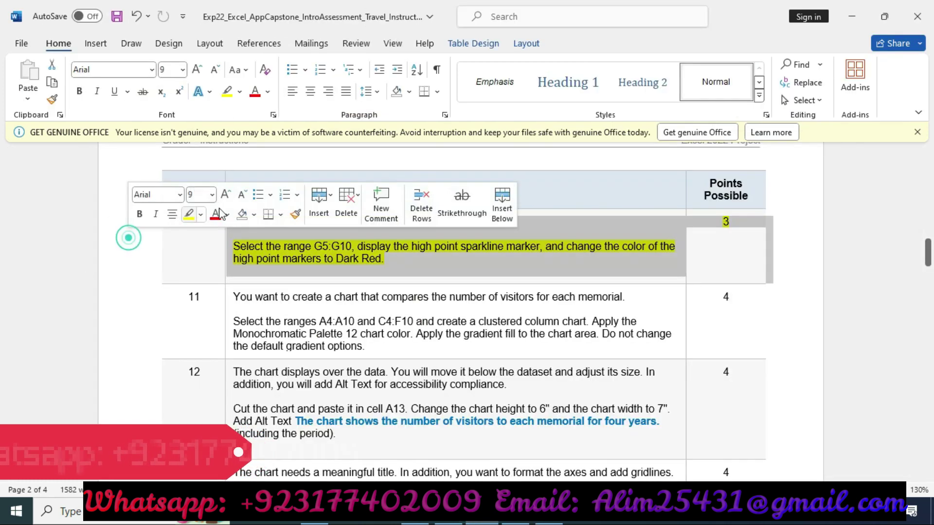
{"action": "left_click", "coordinate": [185, 214]}
Step: Look through the remaining instructions up to step 32 and the Total Points row, and return to the document's title and project description
{"action": "scroll", "coordinate": [757, 250], "scroll_direction": "down", "scroll_amount": 15}
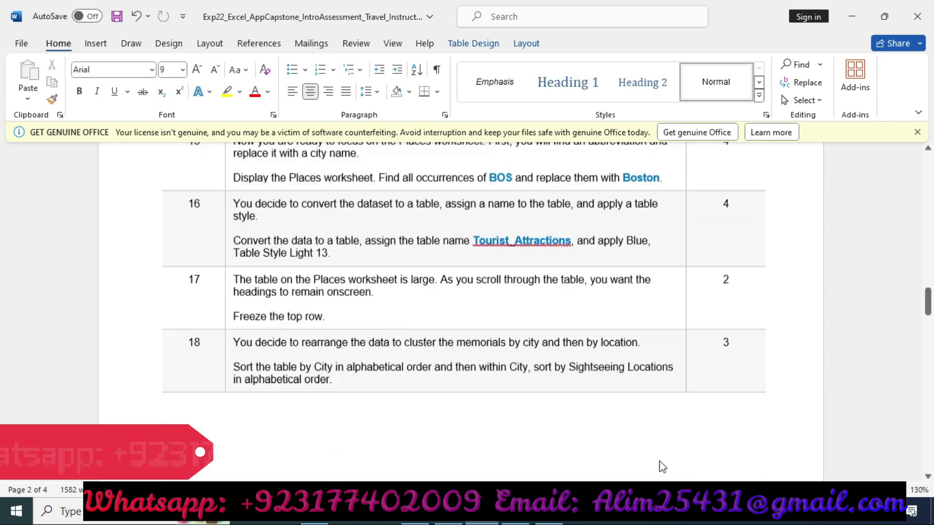
{"action": "scroll", "coordinate": [663, 425], "scroll_direction": "down", "scroll_amount": 15}
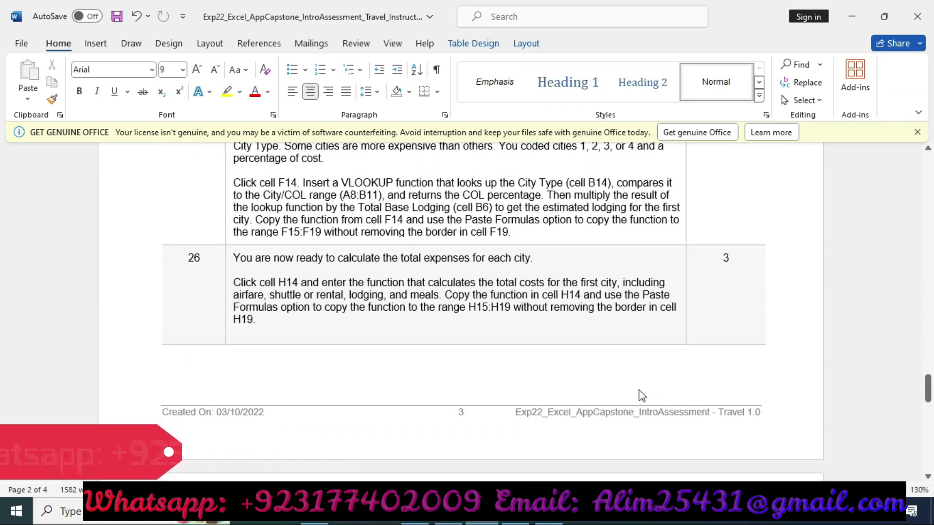
{"action": "scroll", "coordinate": [640, 385], "scroll_direction": "down", "scroll_amount": 10}
{"action": "scroll", "coordinate": [642, 375], "scroll_direction": "up", "scroll_amount": 5}
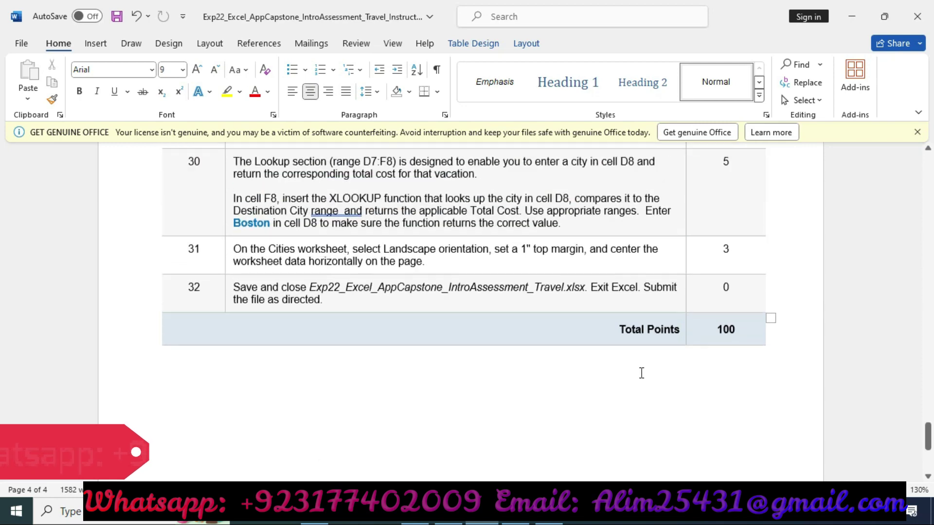
{"action": "scroll", "coordinate": [641, 374], "scroll_direction": "up", "scroll_amount": 15}
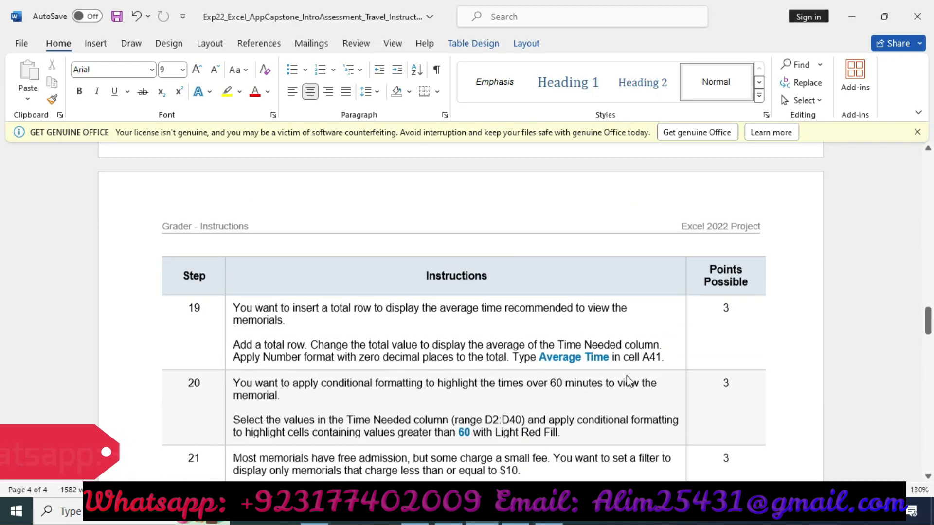
{"action": "scroll", "coordinate": [628, 375], "scroll_direction": "up", "scroll_amount": 20}
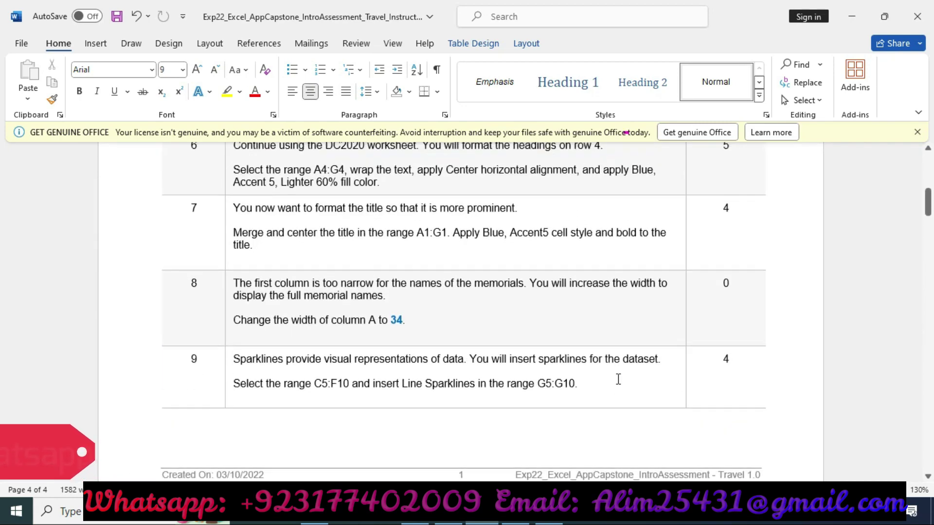
{"action": "scroll", "coordinate": [603, 384], "scroll_direction": "up", "scroll_amount": 2}
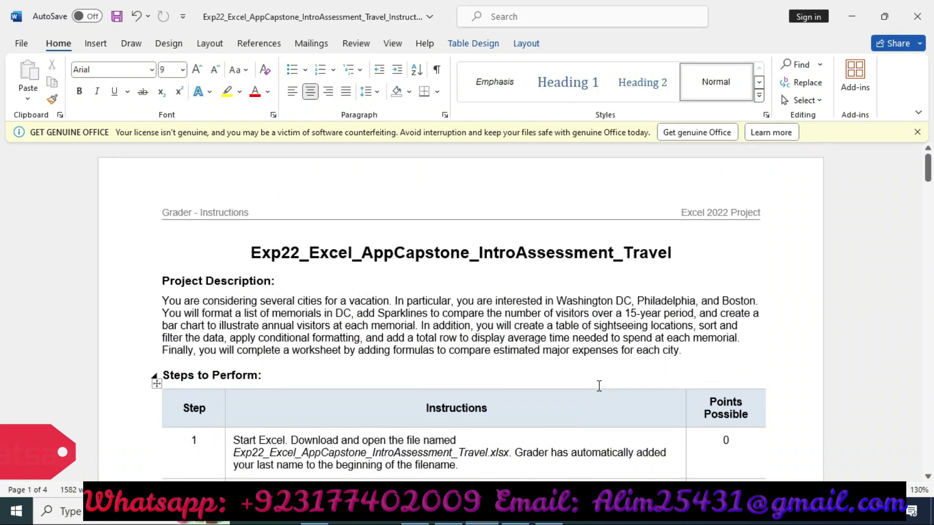